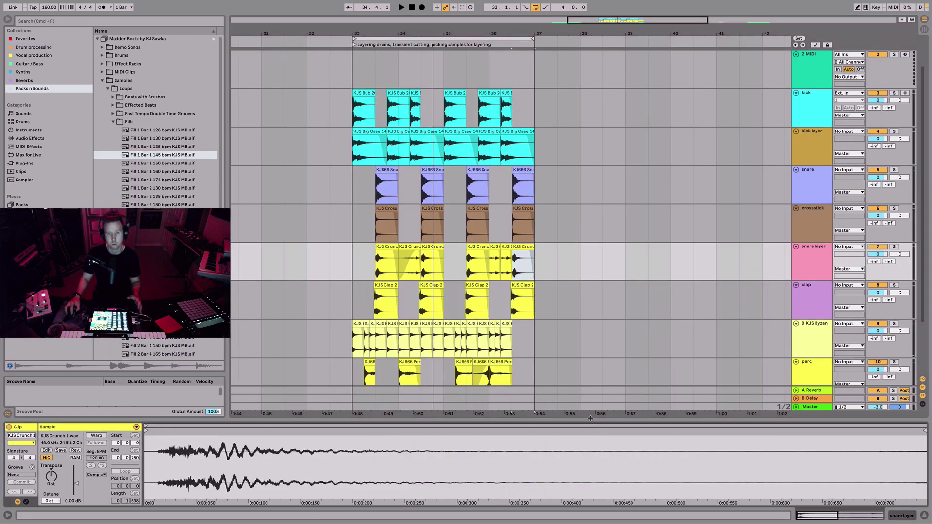
- Play back the layered drum loop in bars 33 to 37
left_click_drag(591, 423, 594, 519)
key("space")
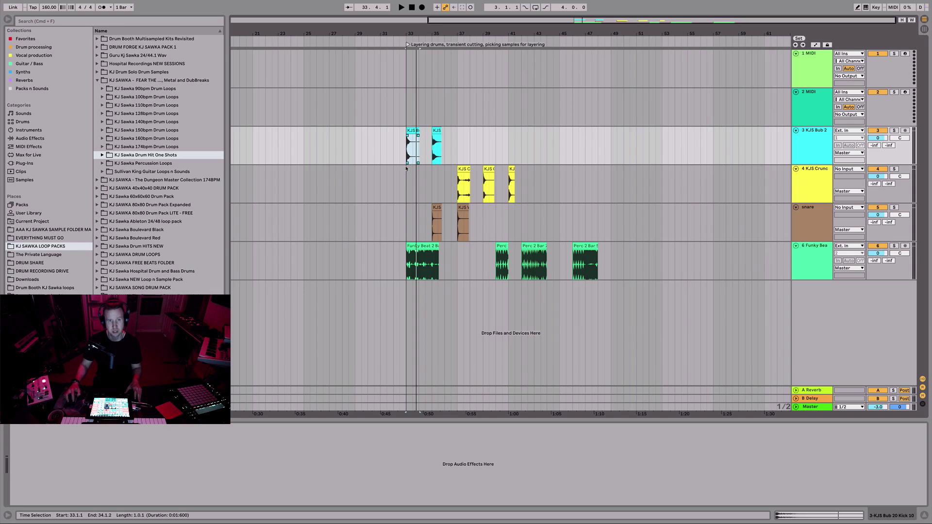
- Audition the KJS Bub 20 Kick 10 clip at bar 33 several times
left_click(406, 169)
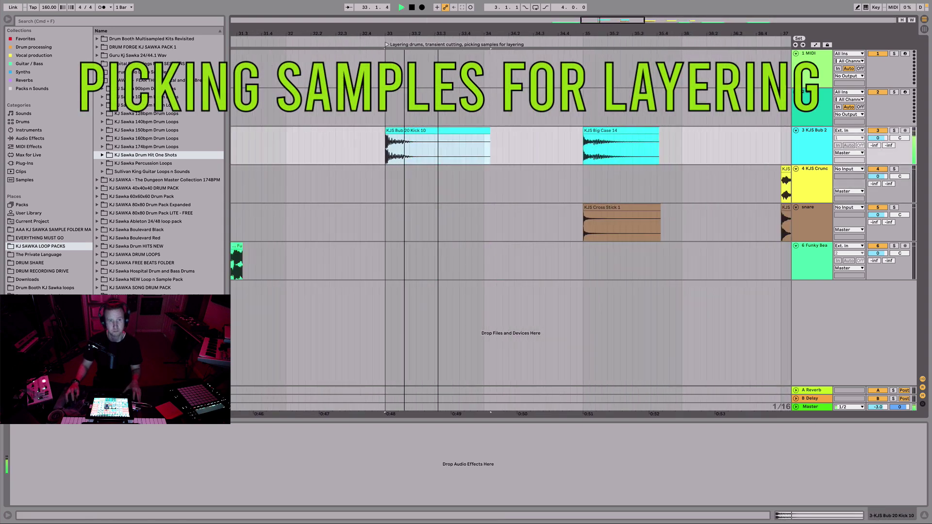
key("minus")
key("space")
key("space")
key("space")
key("space")
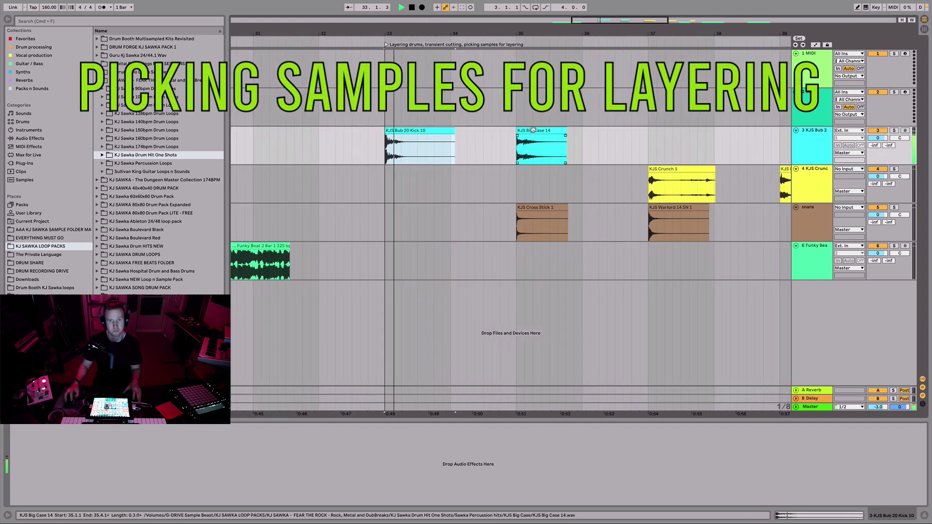
key("space")
- Move the KJS Big Case 14 clip to 34.2.1 on the kick track, play it, and select the KJS Cross Stick 1 clip
left_click_drag(534, 130, 486, 132)
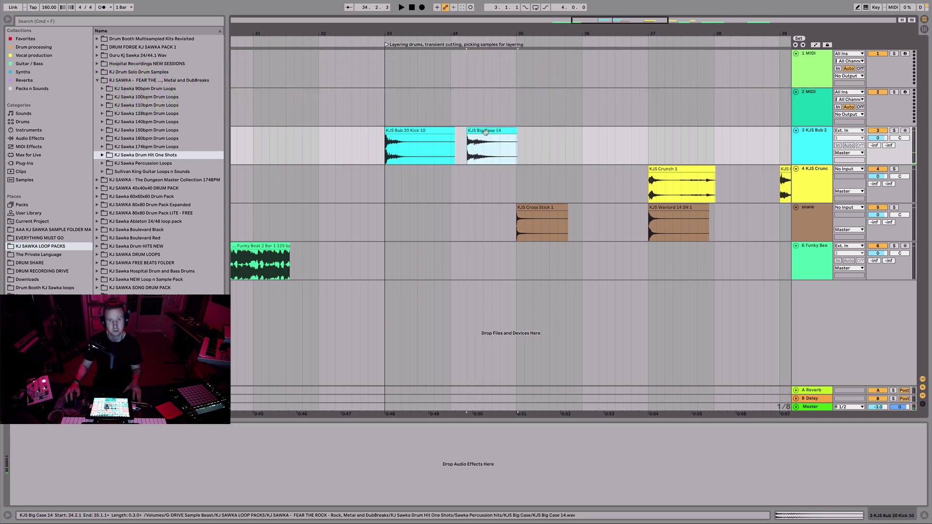
key("space")
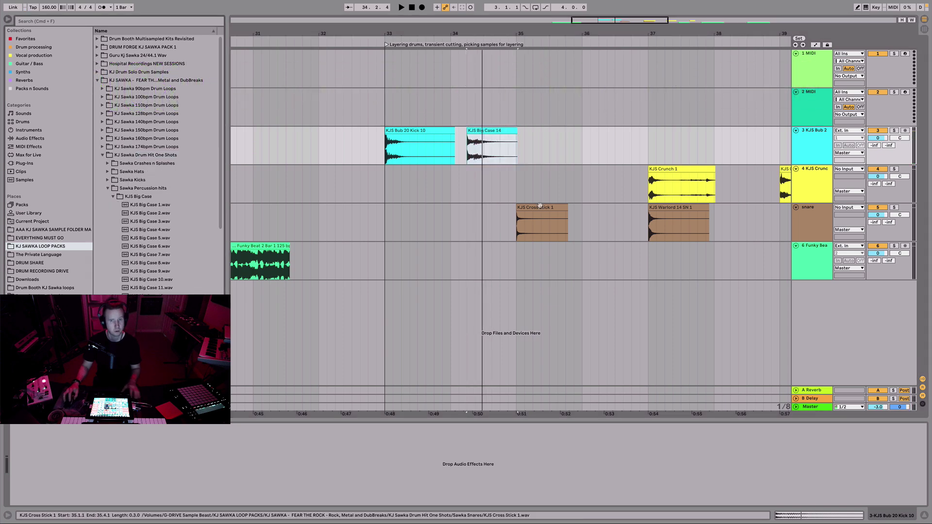
left_click(546, 208)
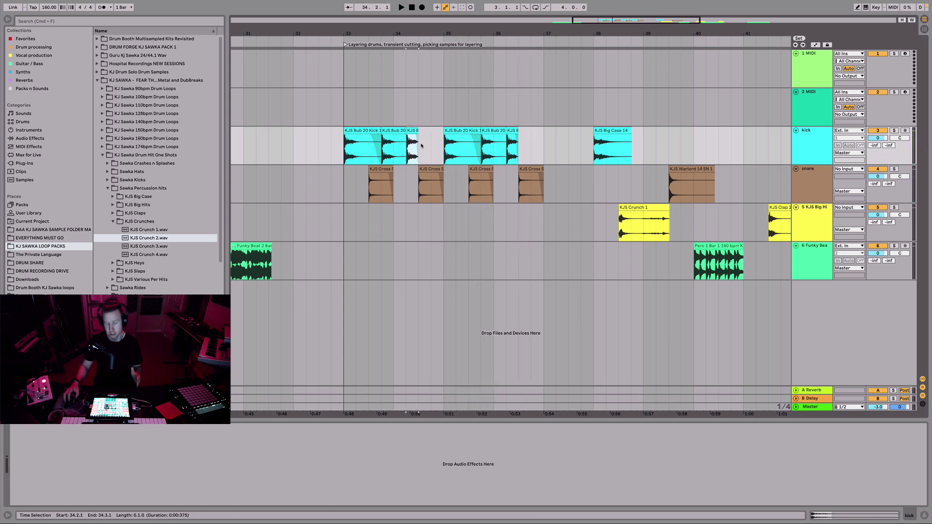
- Play the kick and snare pattern and cut the tail of the bar 35 kick where it overlaps the cross stick
key("plus")
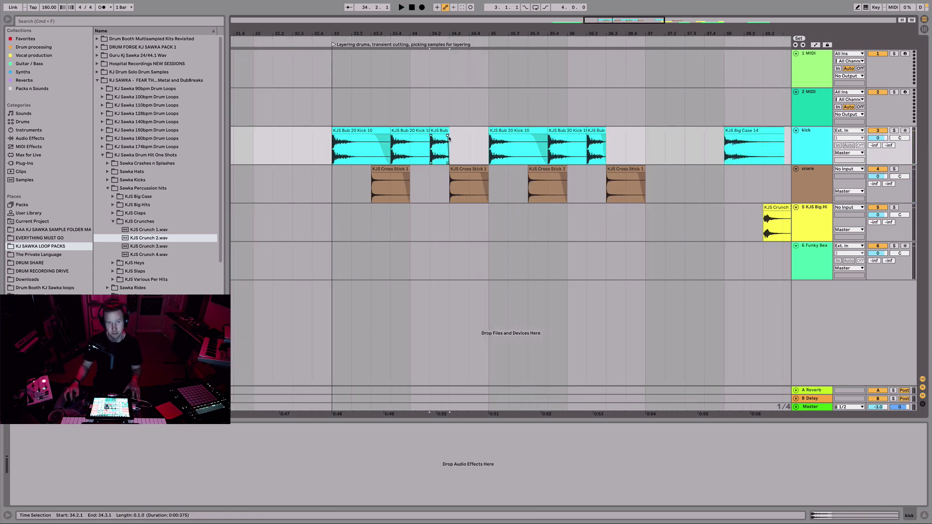
key("space")
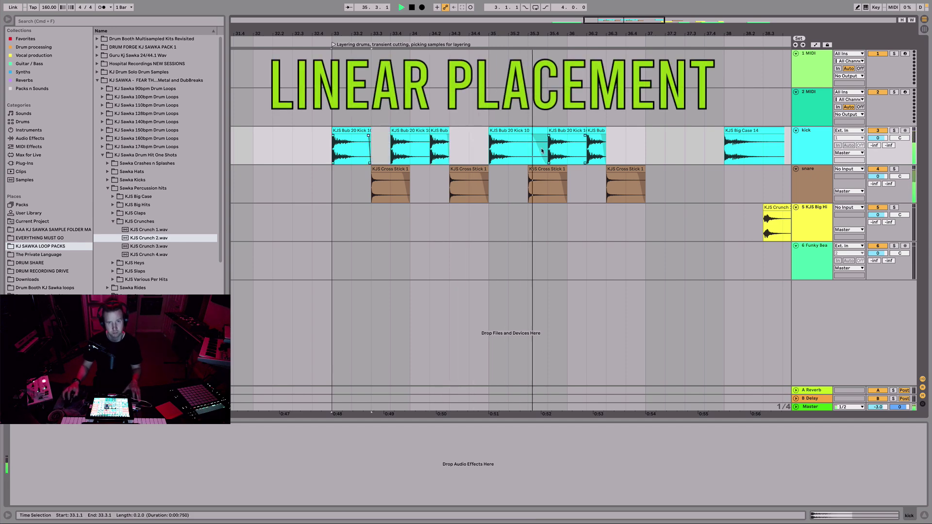
left_click_drag(535, 150, 543, 150)
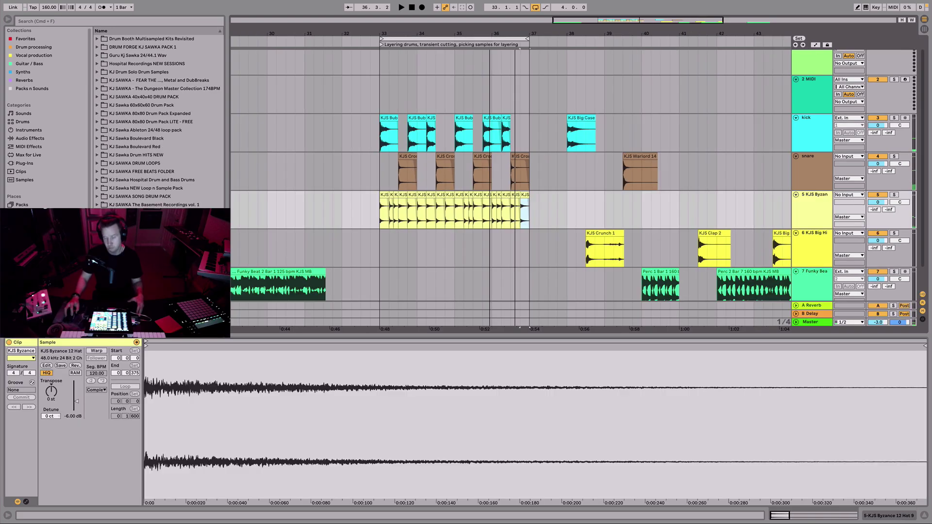
- Solo the kick track and play the KJS Bub 20 Kick 10 clip from 33.1.1 to examine its transient
left_click(379, 174)
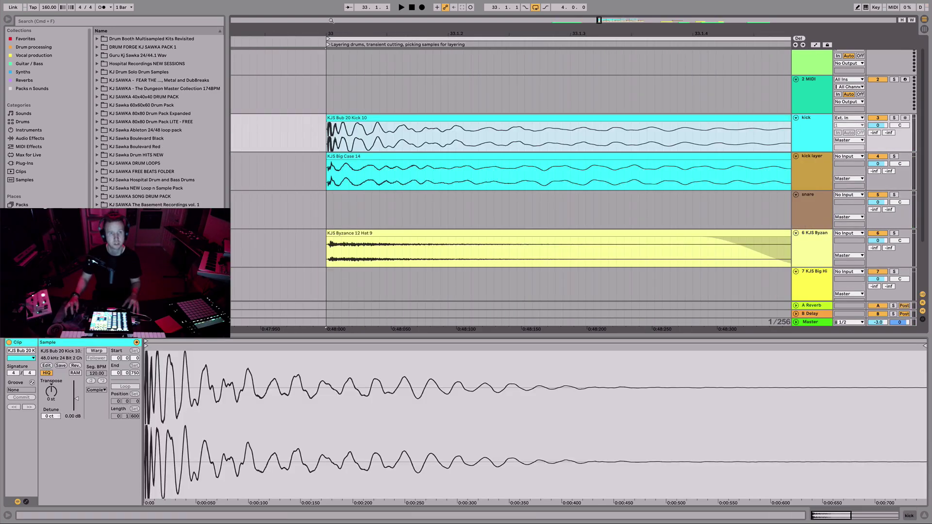
key("plus")
key("plus")
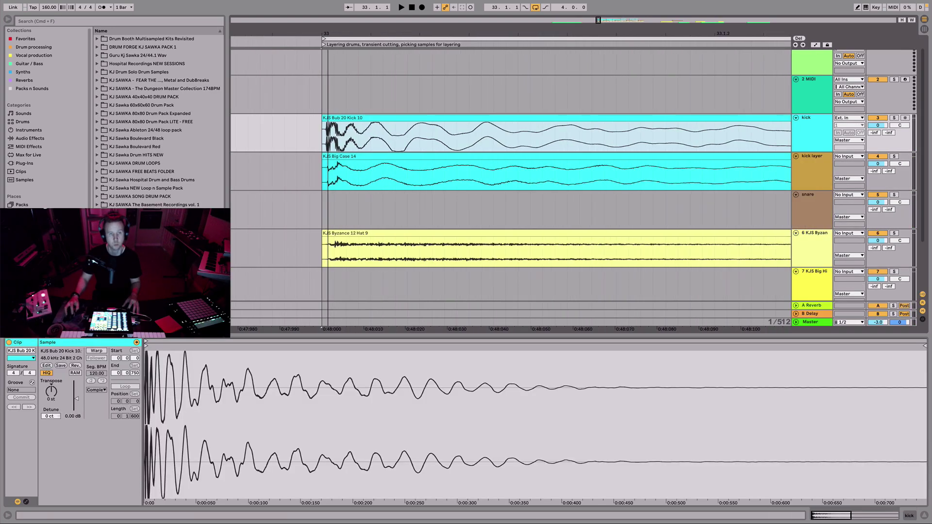
key("space")
key("s")
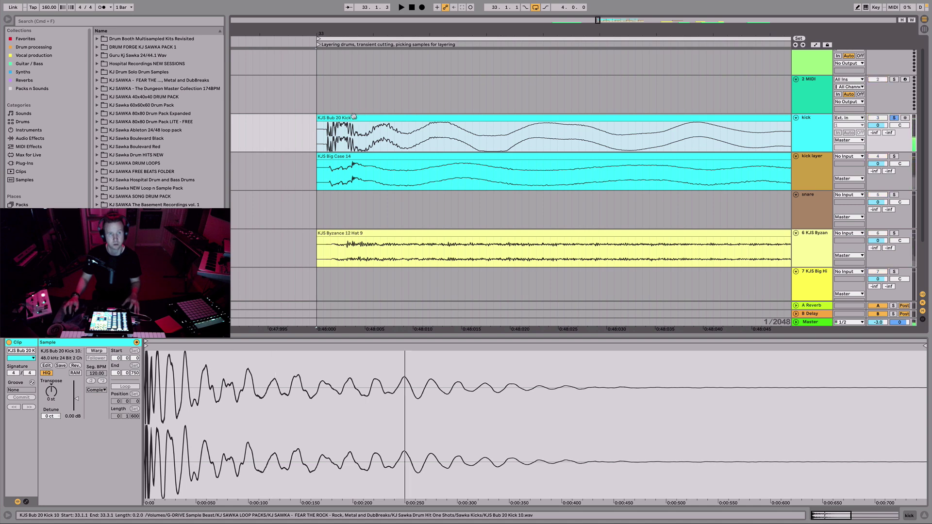
- Solo the kick layer track and fade in KJS Big Case 14 over about 5 ms to soften its transient
left_click(342, 156)
key("s")
left_click_drag(319, 162, 370, 162)
key("space")
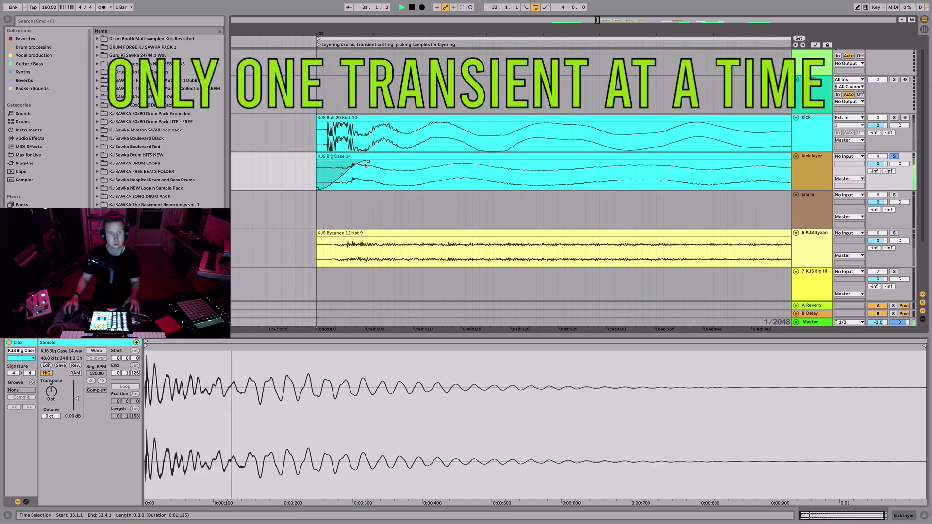
key("space")
- Solo the kick and kick layer tracks together to compare the two samples
left_click(829, 123, "shift")
left_click(894, 117)
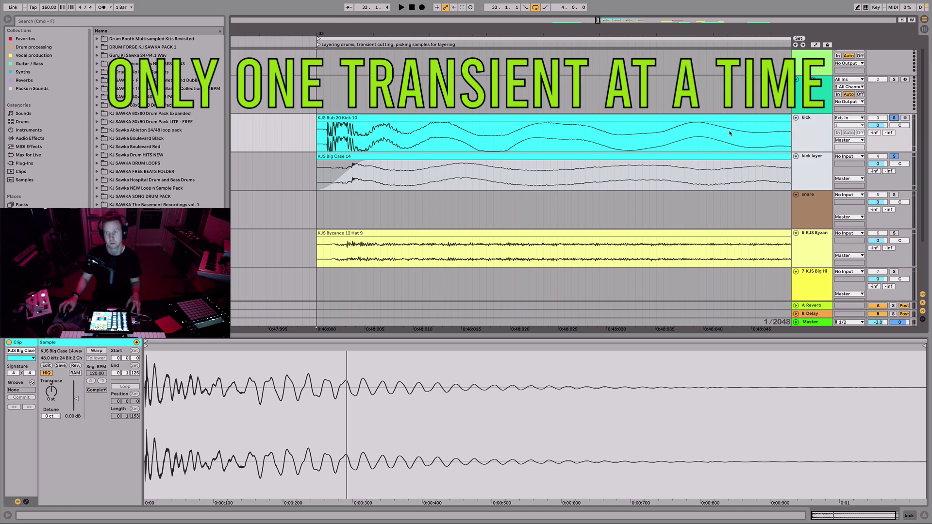
left_click(345, 173)
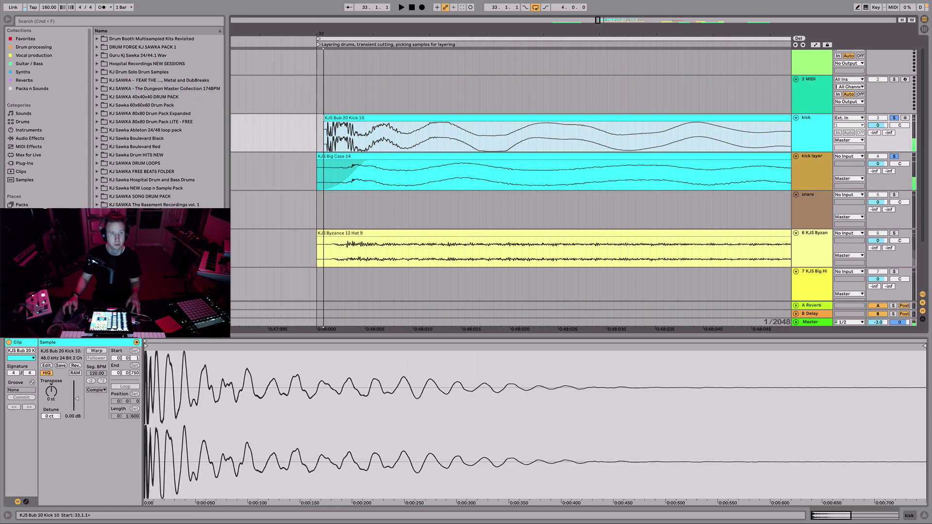
- Move the trimmed KJS Bub 20 Kick 10 clip so it starts at 33.1.1, and play both kicks together
left_click_drag(338, 118, 330, 118)
key("space")
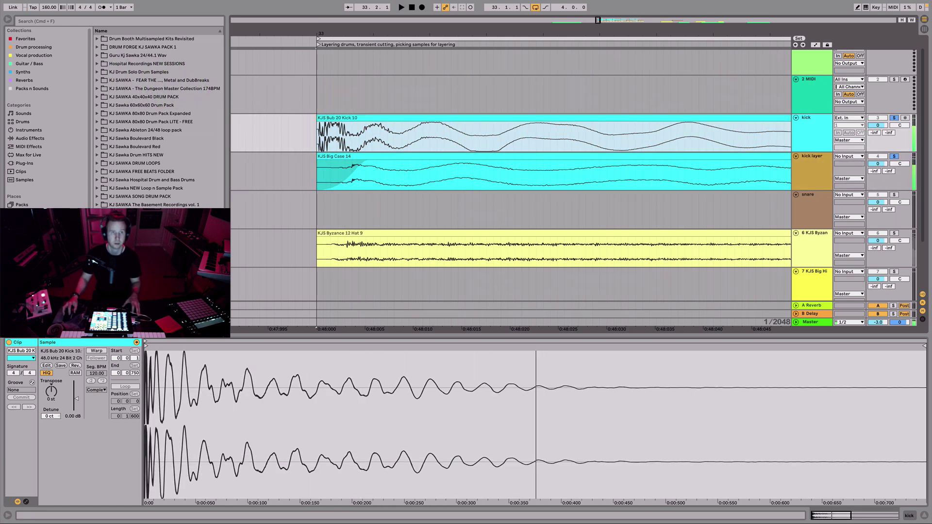
key("space")
- Paste the faded KJS Big Case 14 clip on the kick layer track under the second and third kicks
left_click_drag(317, 34, 358, 125)
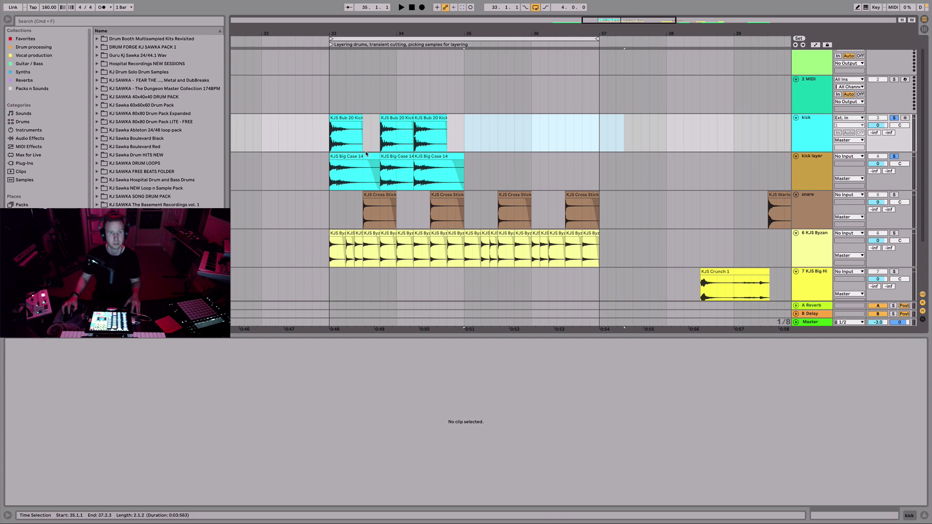
left_click(339, 157)
left_click_drag(397, 157, 423, 164)
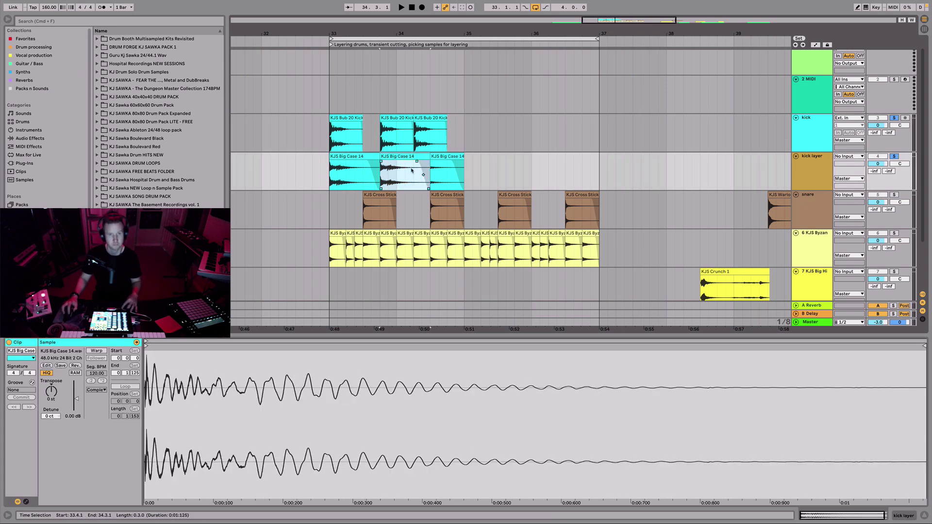
left_click(414, 178)
key("super+v")
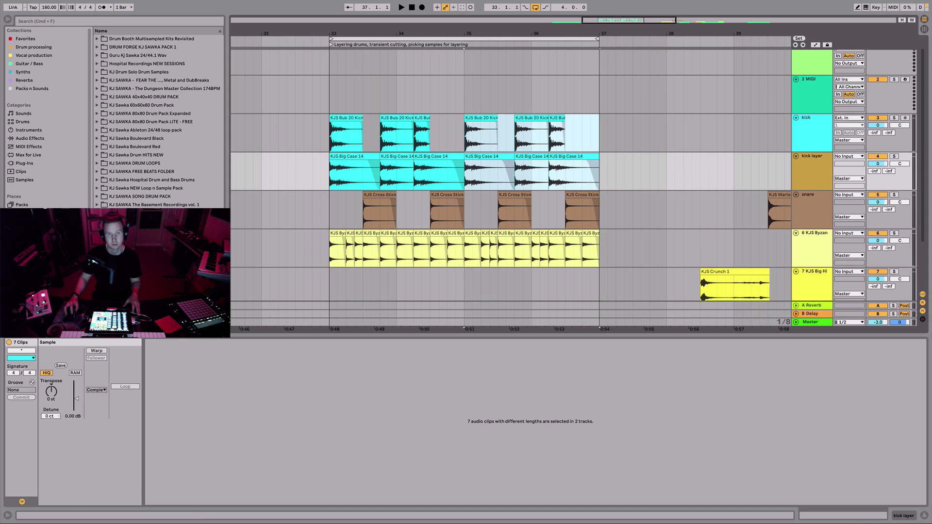
- Enlarge the arrangement area and examine how the kick and kick layer transients line up at bar 35
left_click_drag(452, 33, 444, 14)
left_click_drag(529, 337, 529, 421)
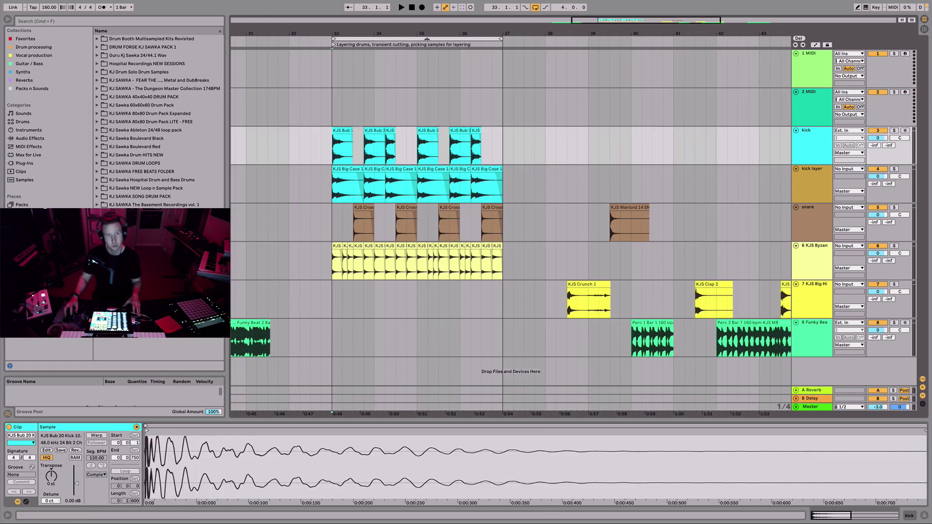
left_click_drag(421, 34, 467, 137)
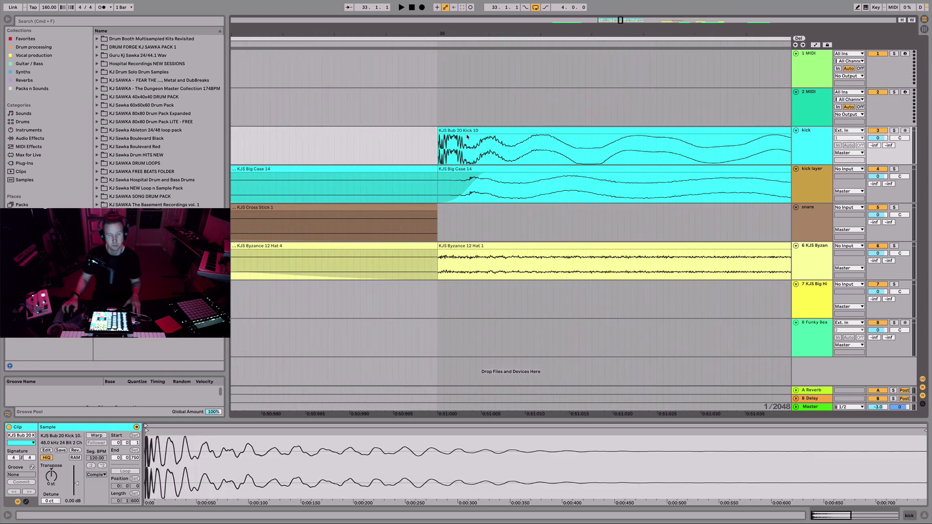
left_click_drag(433, 96, 732, 98)
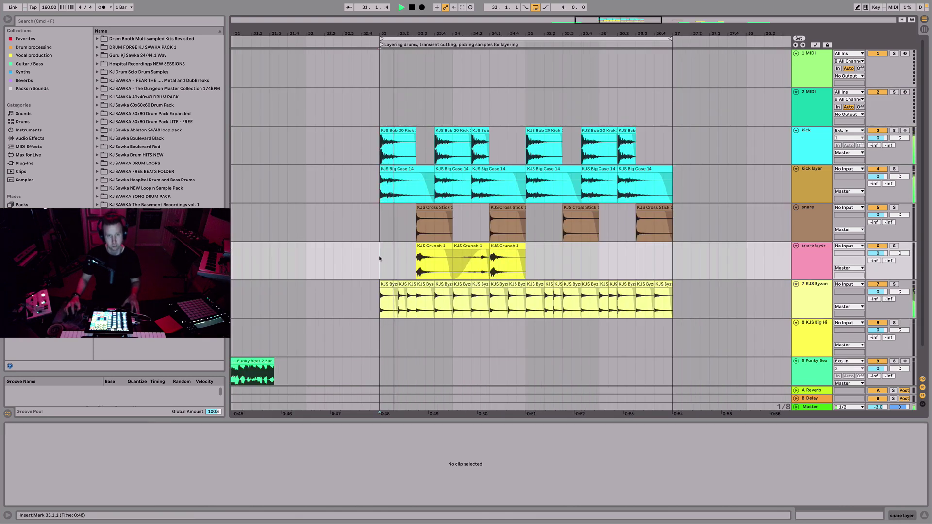
- Duplicate the snare layer's two-bar KJS Crunch 1 pattern onto bars 35 to 37 and select the clip at 36.1.1
left_click_drag(380, 258, 527, 267)
key("super+d")
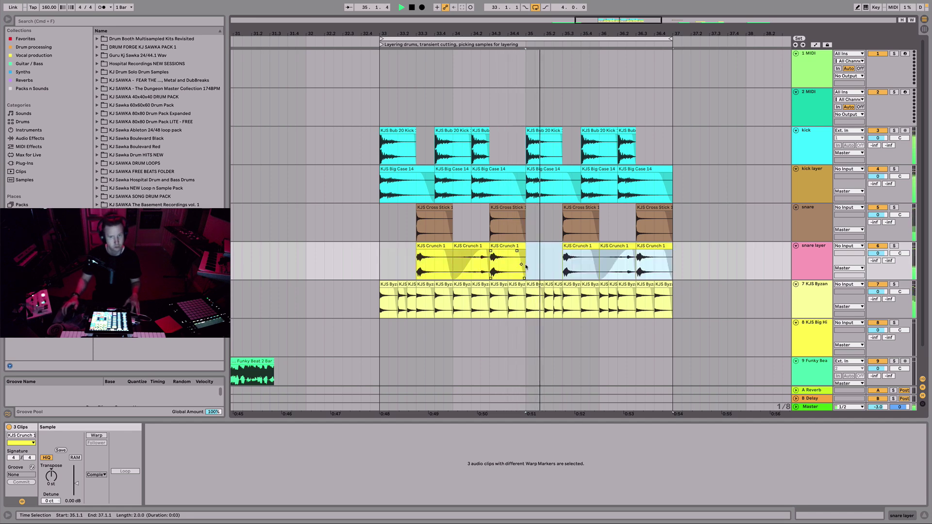
key("space")
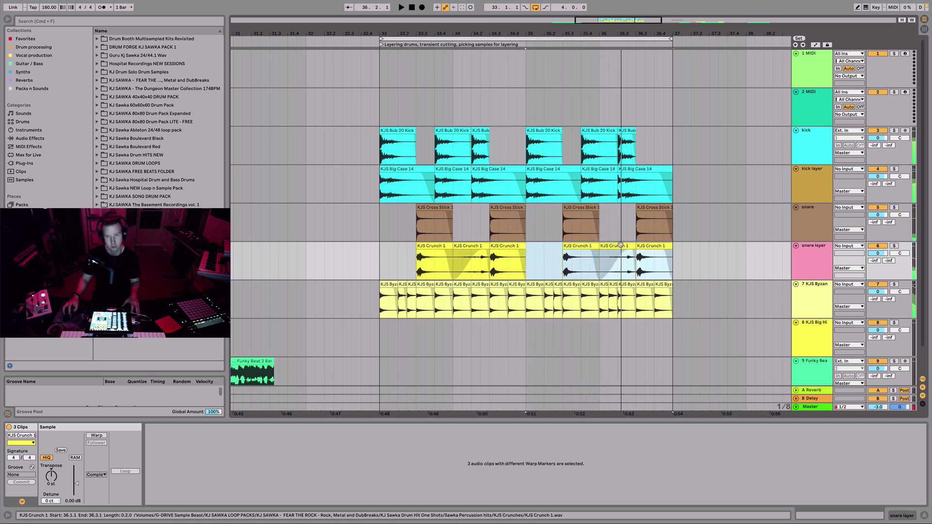
left_click(620, 245)
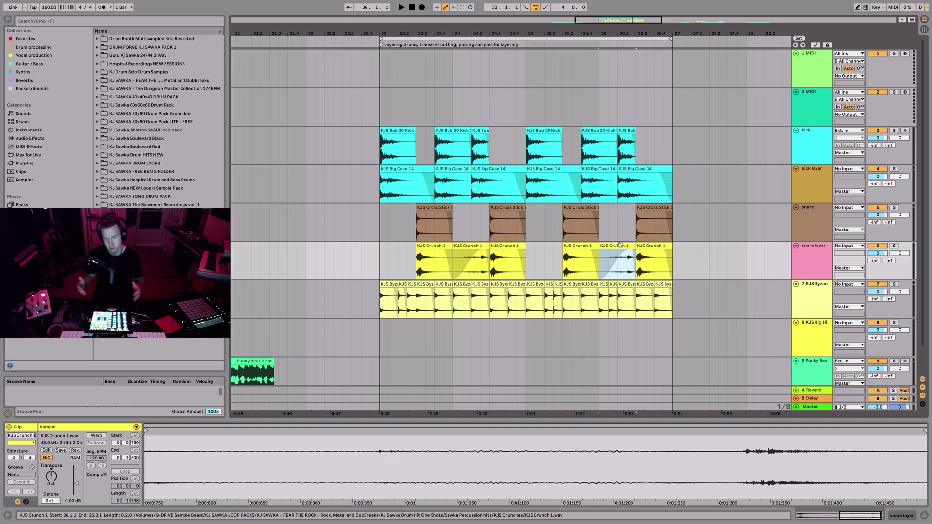
- Select the four-bar loop range and its two-bar halves to examine how the pattern repeats
key("minus")
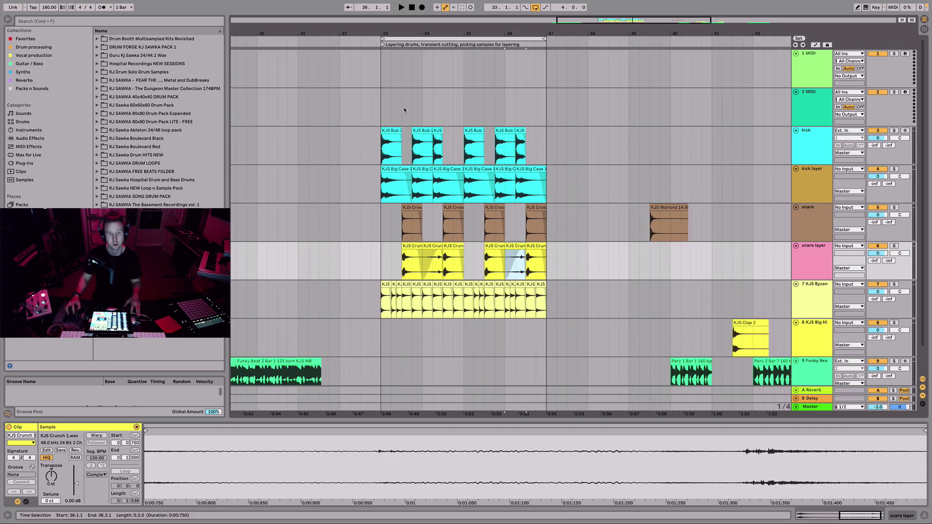
left_click_drag(383, 111, 550, 115)
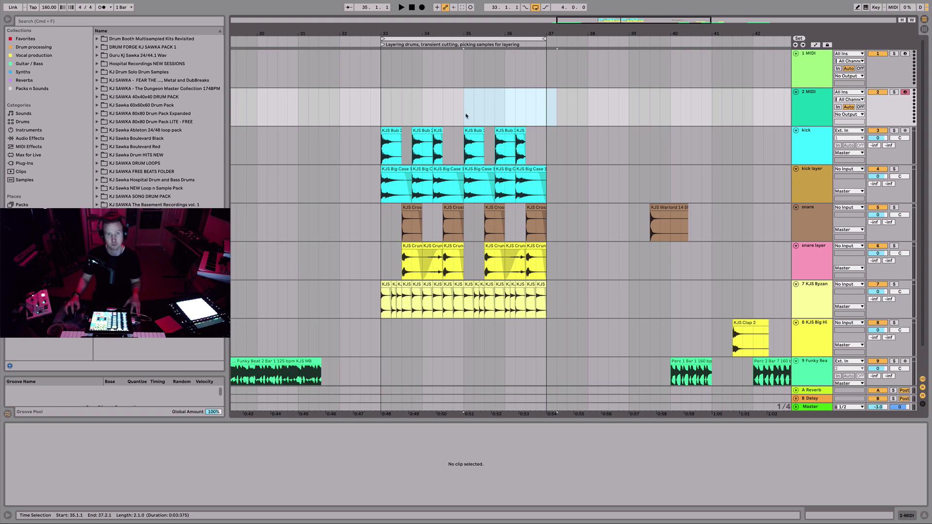
left_click_drag(466, 116, 546, 121)
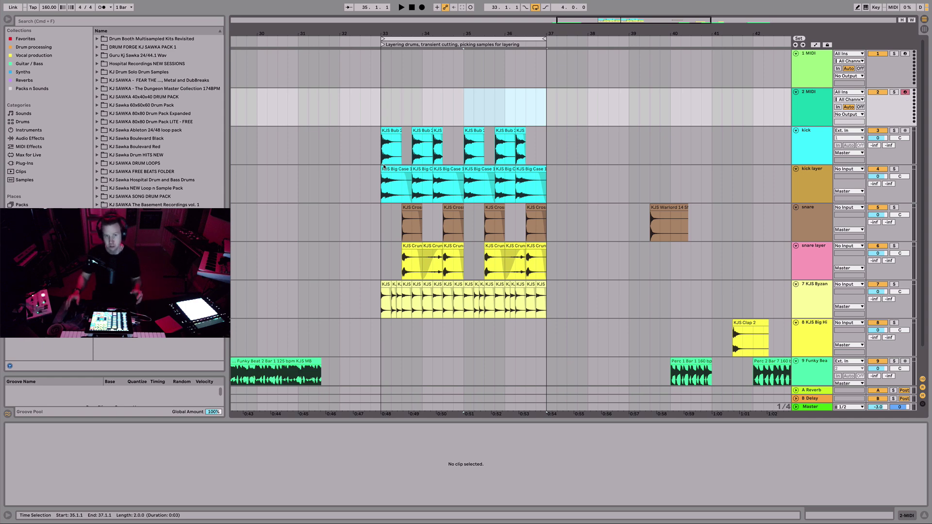
left_click_drag(467, 304, 516, 297)
left_click_drag(382, 301, 461, 306)
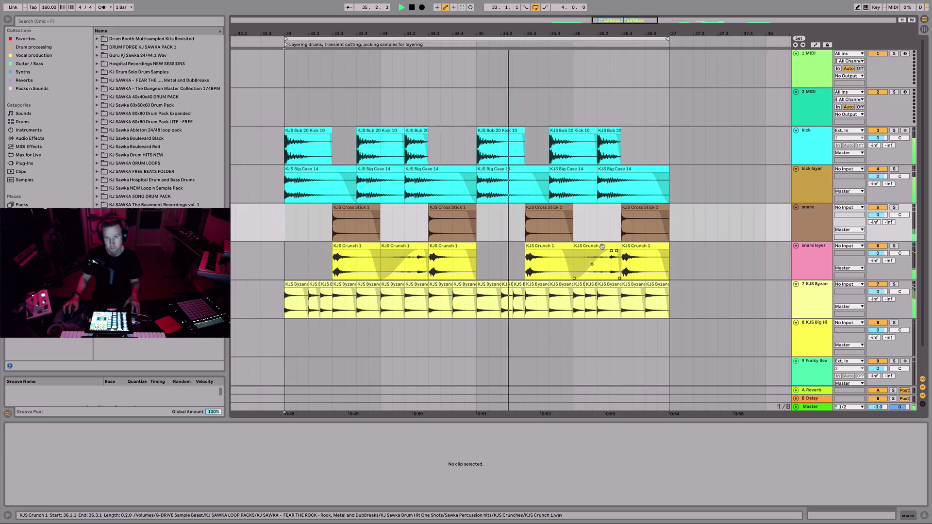
- Shorten the snare layer's KJS Crunch 1 clip at 36.1.1 to one beat and place a copy directly behind it
left_click(602, 247)
left_click_drag(619, 264, 599, 264)
key("space")
left_click(580, 247)
key("super+v")
left_click(563, 246)
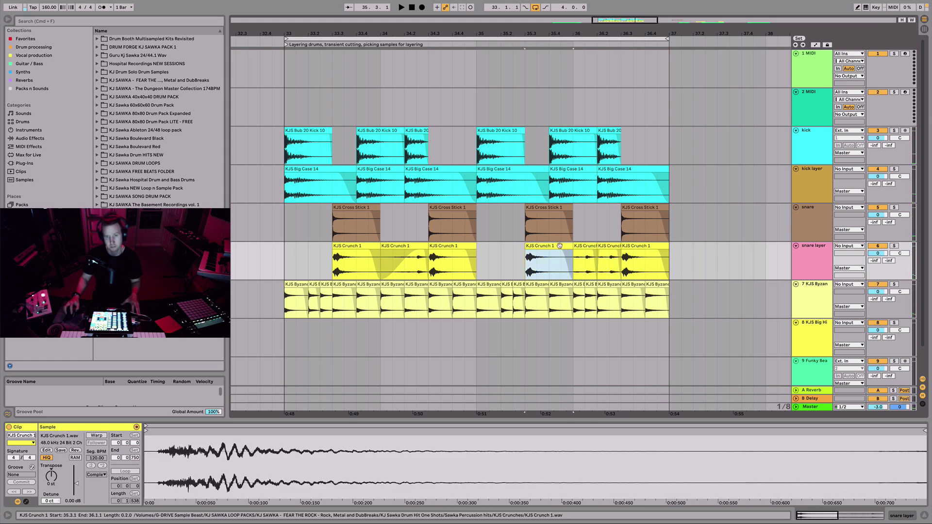
key("space")
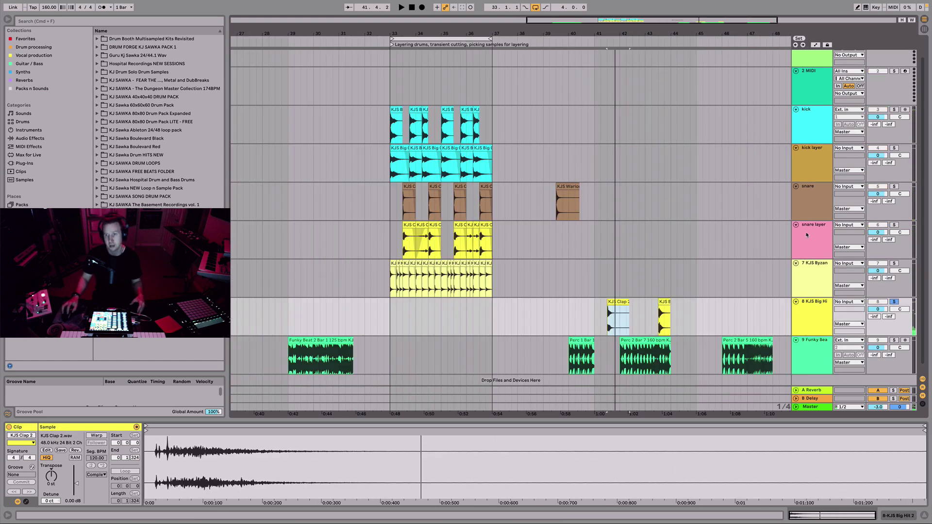
- Add a clap track below the snare layer with KJS Clap 2 spanning 33.3.1 to 34.1.1
left_click(807, 236)
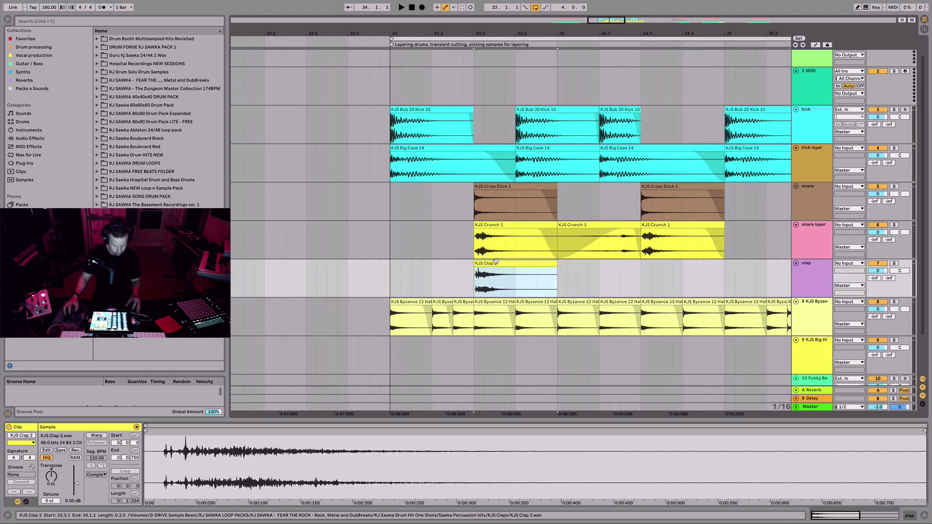
key("z")
left_click(268, 190)
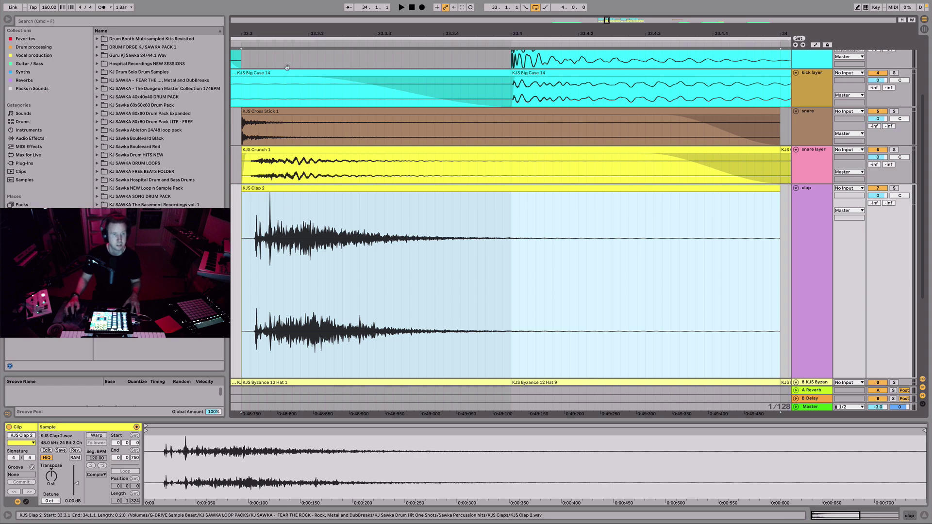
- Audition the KJS Clap 2 clip in solo and examine where its transients fall after 33.3.1
left_click_drag(260, 35, 431, 37)
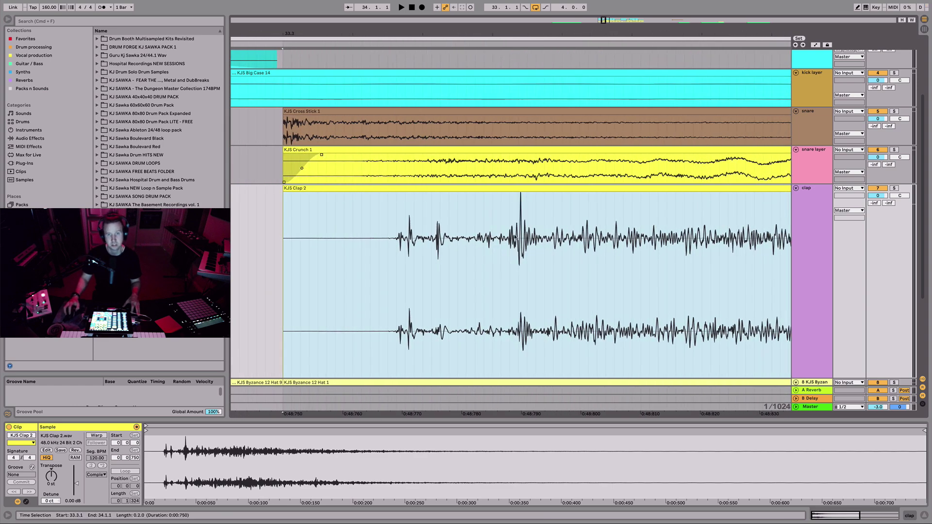
key("s")
key("space")
left_click_drag(311, 188, 228, 192)
key("space")
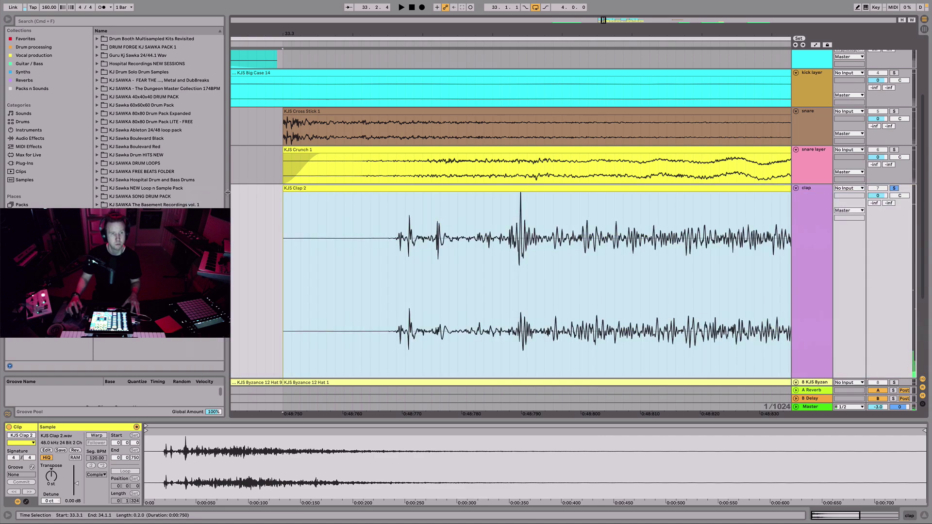
- Shift the KJS Clap 2 clip slightly ahead of 33.3.1 and repeat it on the four snare hits of the loop
left_click(298, 210)
key("minus")
key("minus")
key("minus")
key("minus")
key("minus")
key("minus")
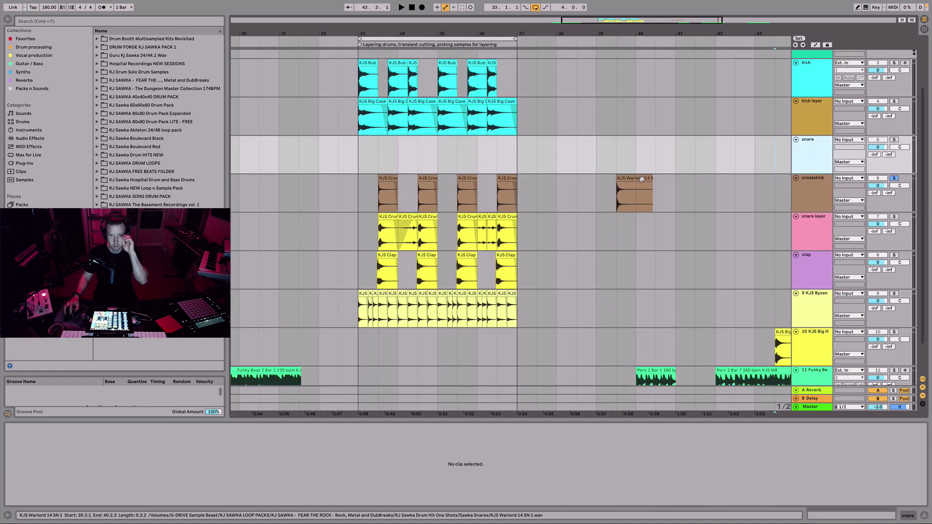
- Try KJS Warlord 14 SN 1 at 33.3.1 on the snare track, trimmed to end at 34.1.1
left_click_drag(638, 180, 392, 168)
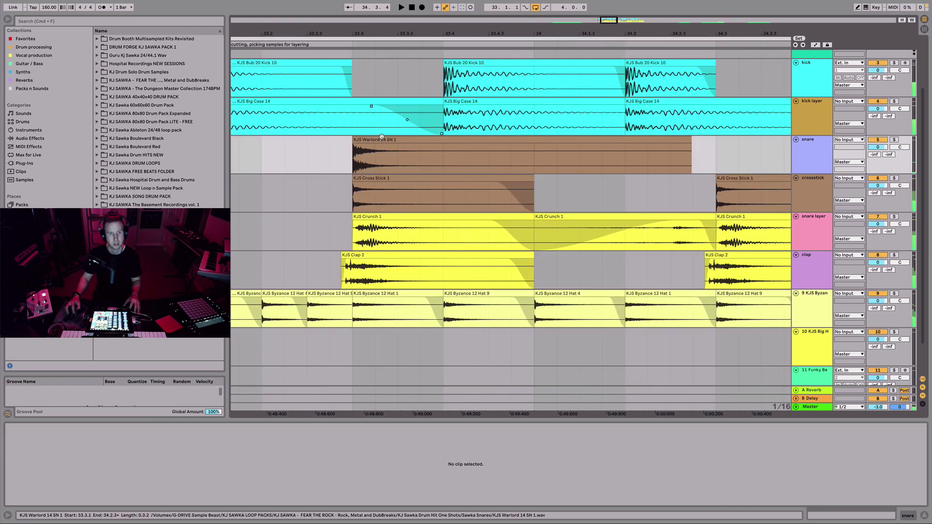
left_click(485, 140)
key("s")
key("space")
left_click_drag(689, 141, 523, 144)
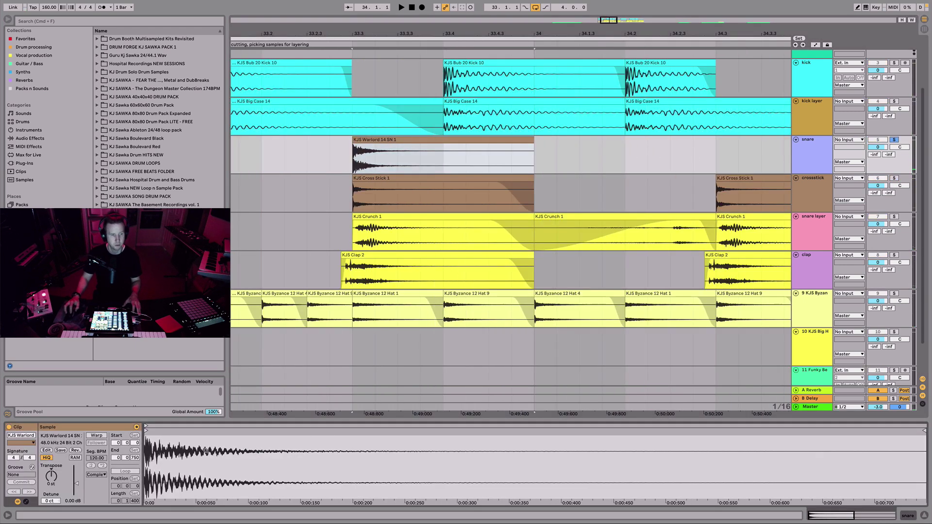
- Try the Warlord snare with a longer tail and transposed to -5 st, auditioning it with the other layers
key("space")
key("space")
left_click_drag(533, 141, 595, 142)
left_click_drag(595, 142, 625, 142)
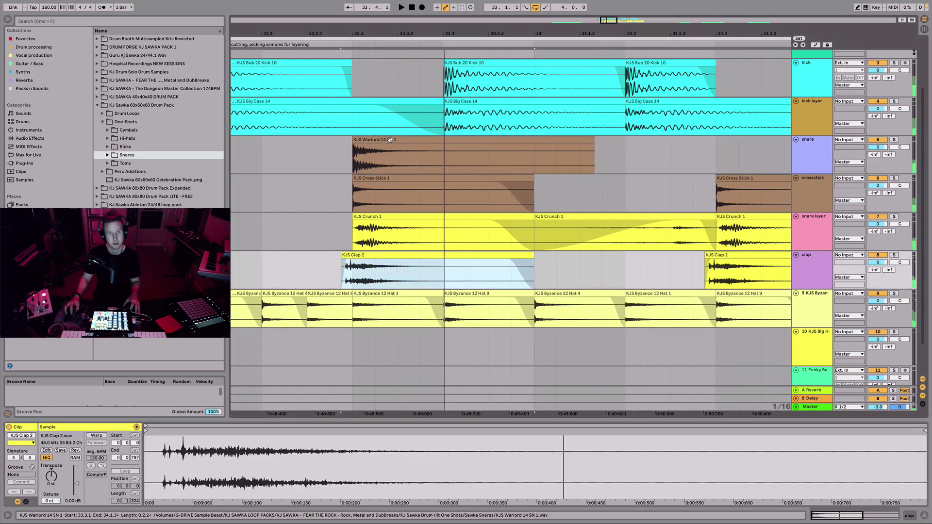
left_click(388, 139)
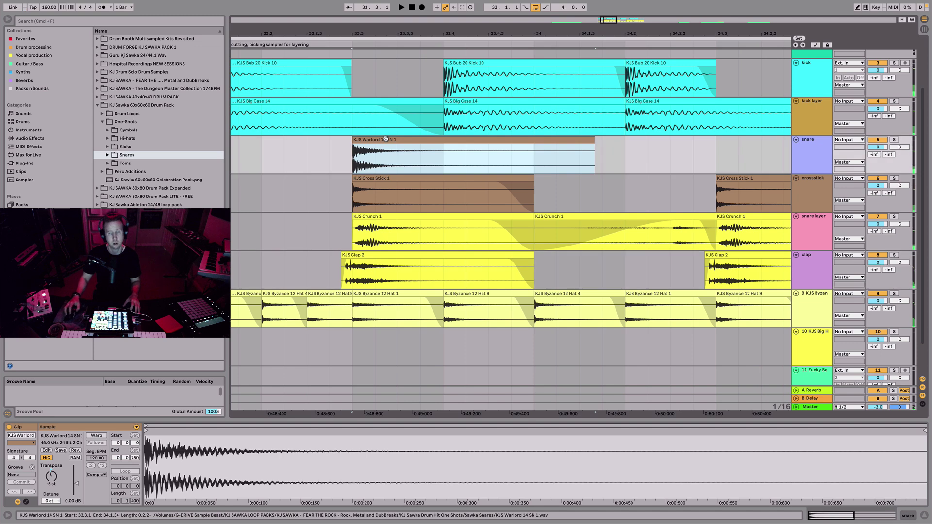
key("s")
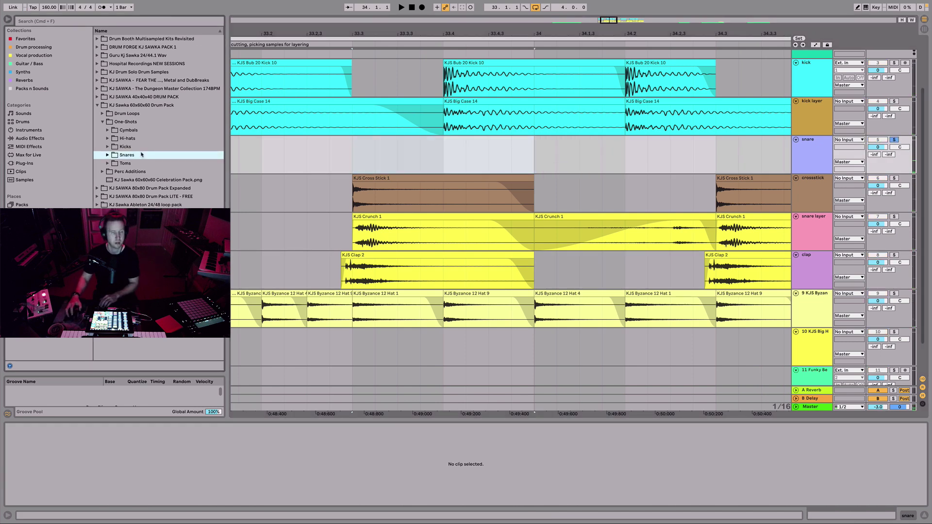
- Place KJ666 Snare oneshot GH 05.wav from the 60x60x60 pack's Snares folder at 33.3.1 on the snare track and audition it
left_click(141, 154)
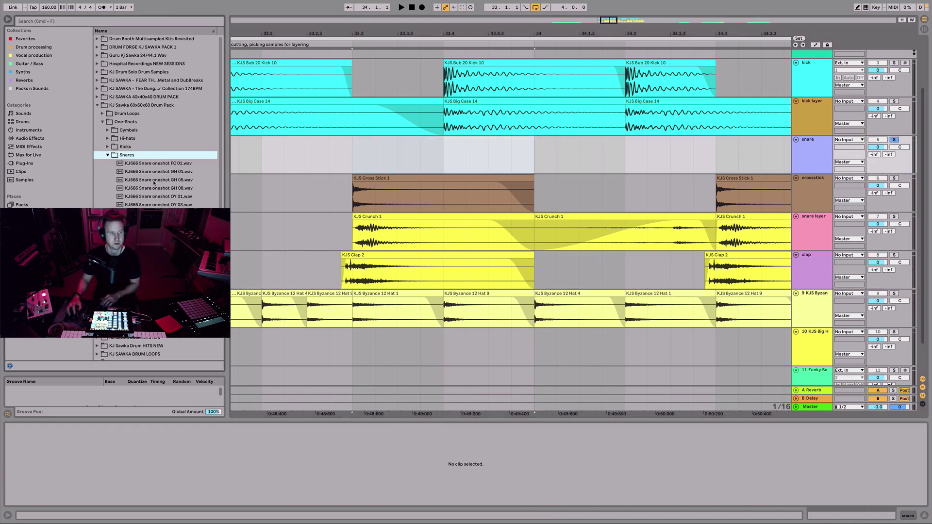
left_click_drag(154, 182, 377, 141)
key("space")
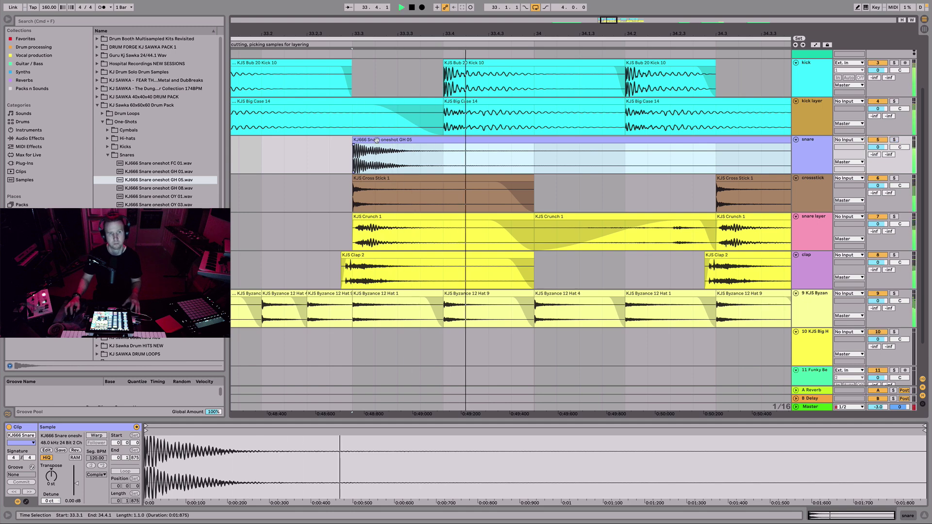
- Remove the GH 05 snare's tail beyond 34.1.1, including the remainder at 34.3.1, and play the loop
key("space")
left_click_drag(536, 157, 712, 156)
key("Delete")
left_click(718, 140)
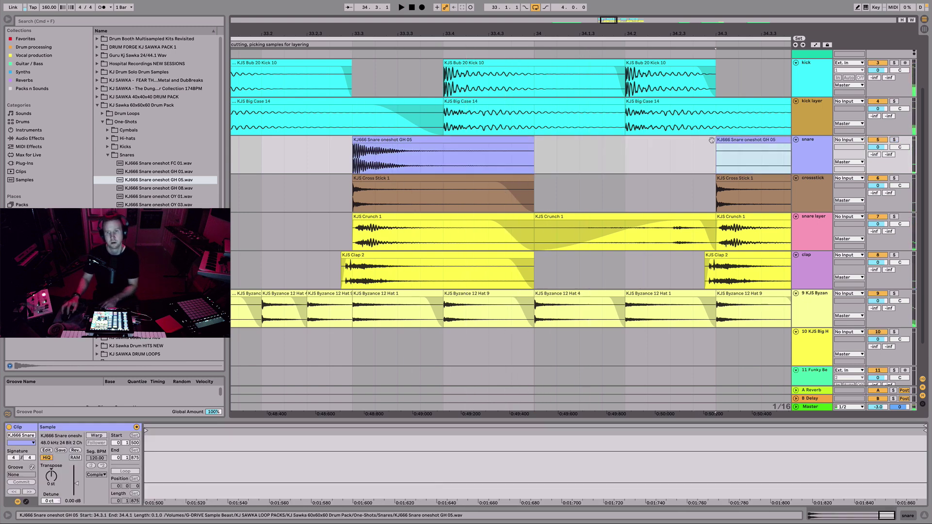
key("space")
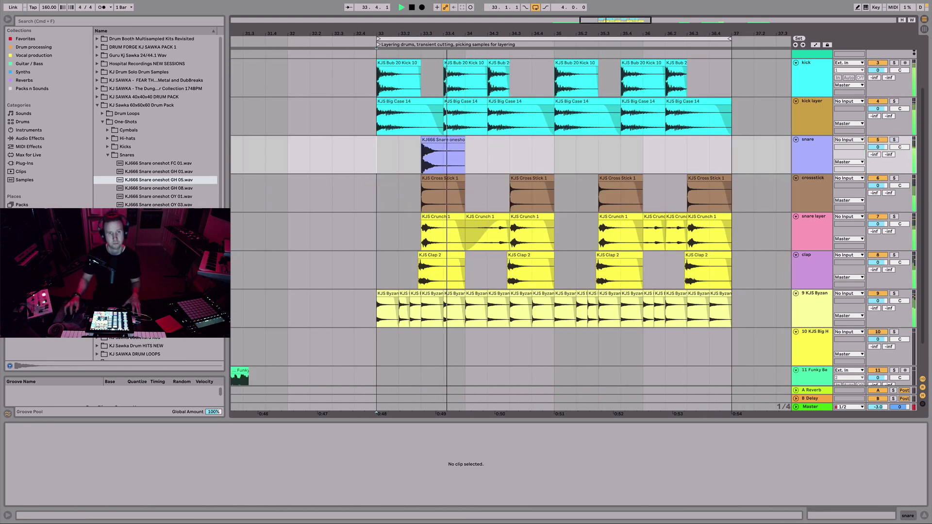
- Examine the GH 05 snare and Cross Stick 1 transients at 33.3.1 and audition both tracks in solo
left_click_drag(464, 33, 392, 33)
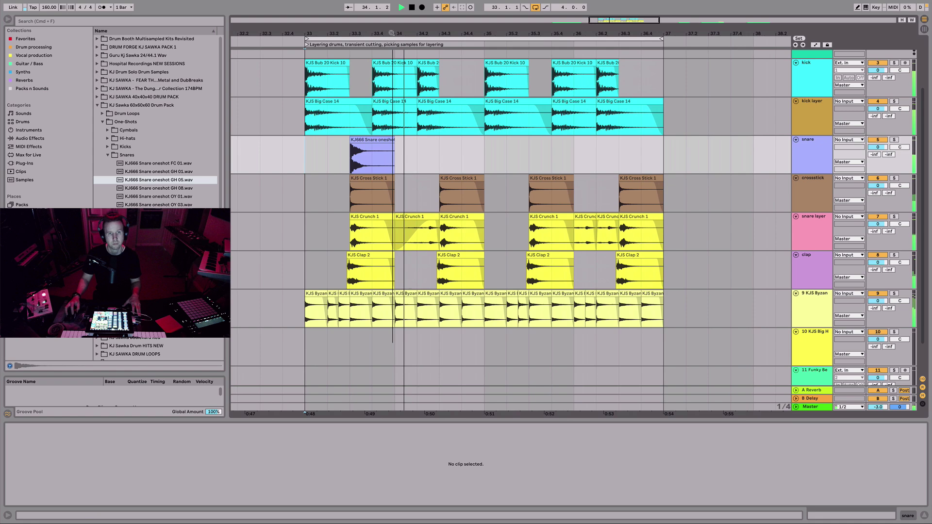
left_click(350, 163)
key("space")
key("plus")
key("plus")
key("plus")
key("plus")
key("plus")
key("plus")
key("plus")
key("plus")
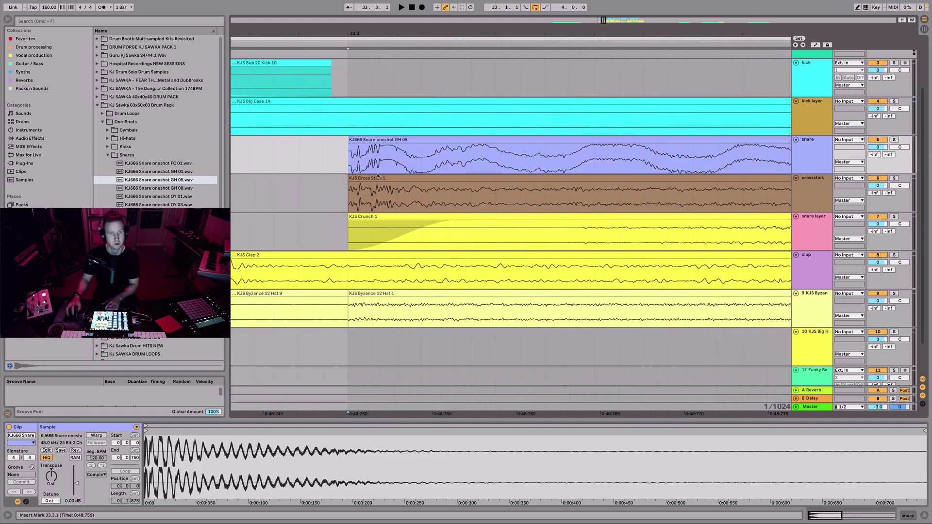
key("s")
key("Down")
key("s")
key("space")
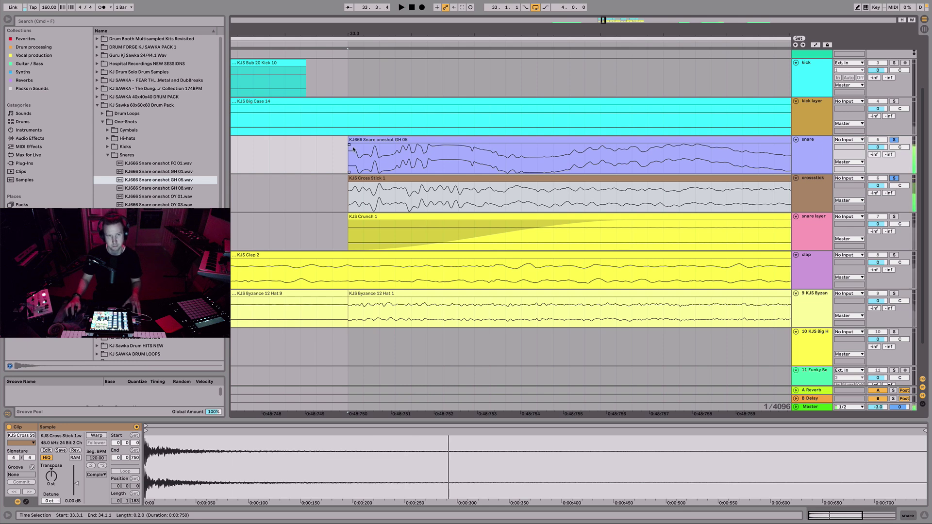
- Try a very short fade-in on the GH 05 snare clip while auditioning it with the cross stick
key("Up")
key("space")
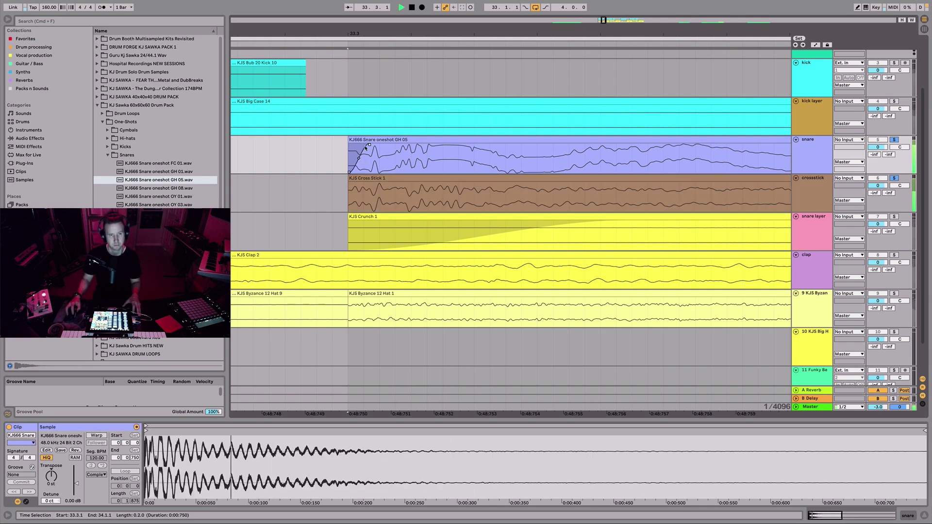
key("space")
key("space")
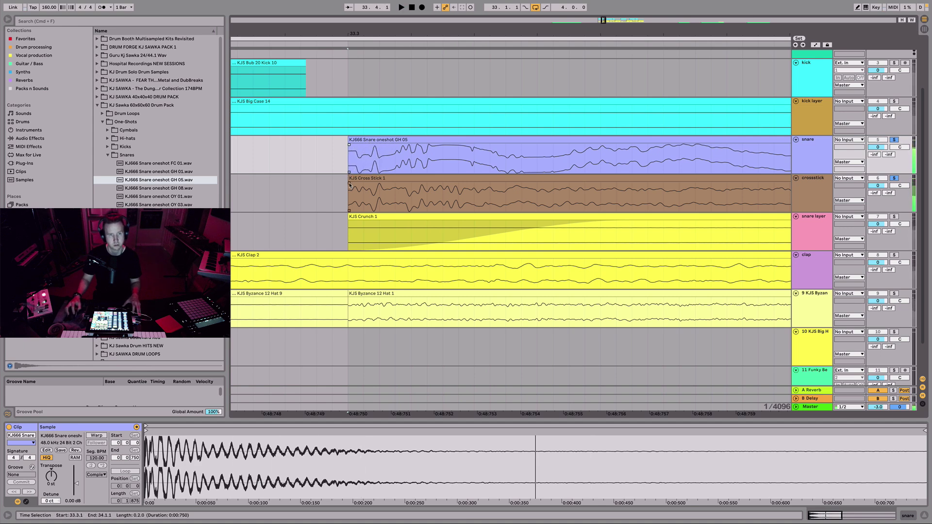
- Add a fade-in over the first transient of Cross Stick 1 at 33.3.1, try a shorter one and undo it
left_click_drag(363, 185, 406, 184)
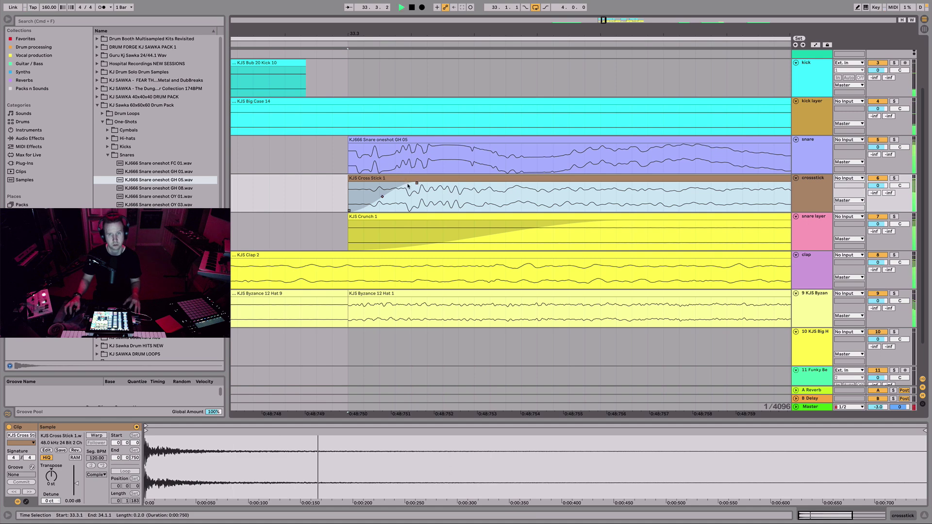
key("s")
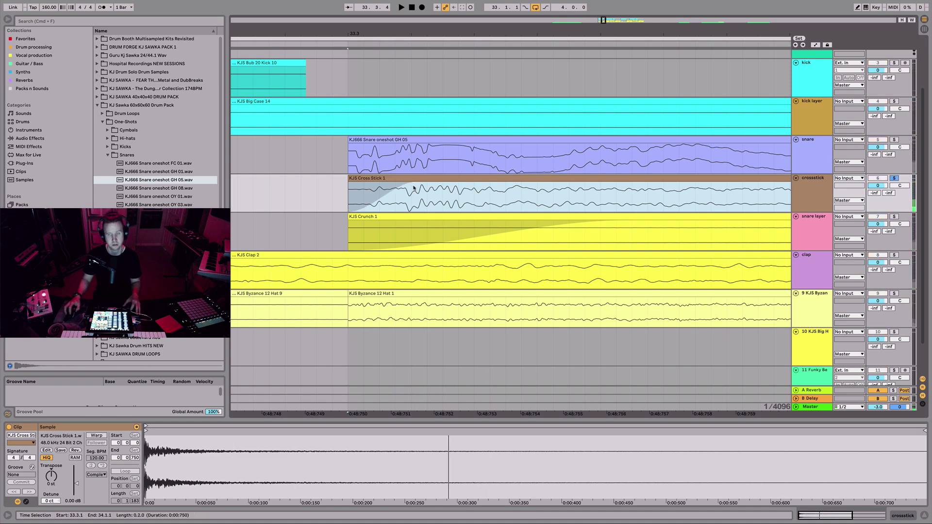
left_click_drag(416, 183, 369, 187)
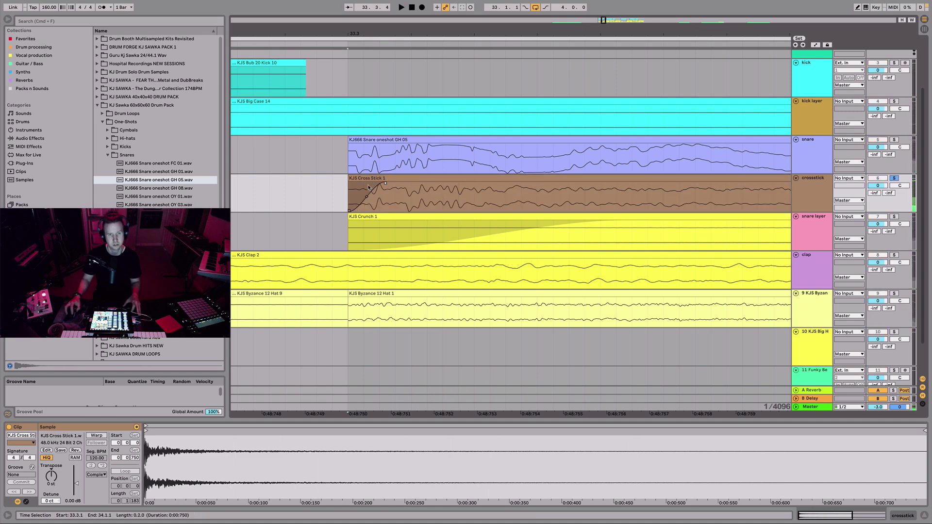
key("super+z")
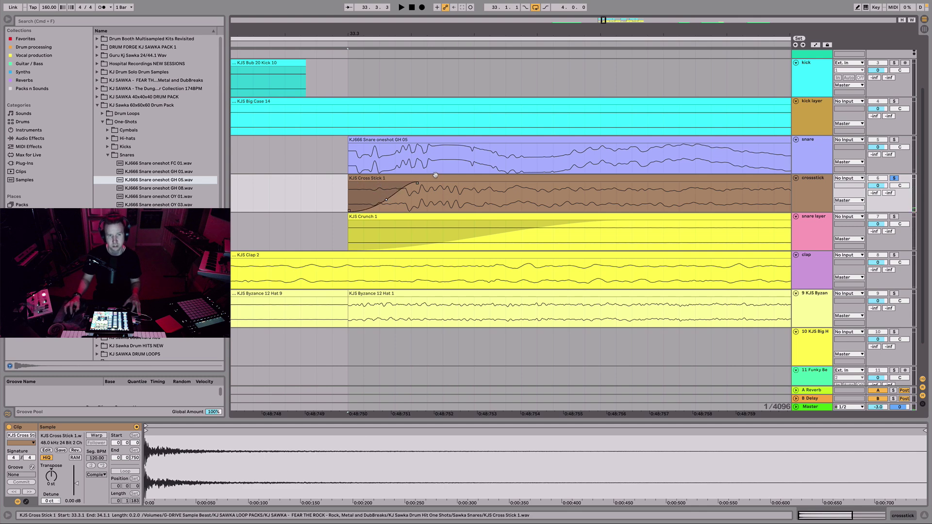
- Repeat the GH 05 snare clip on the hits at 34.3.1, 35.3.1 and 36.3.1 and play the loop
key("space")
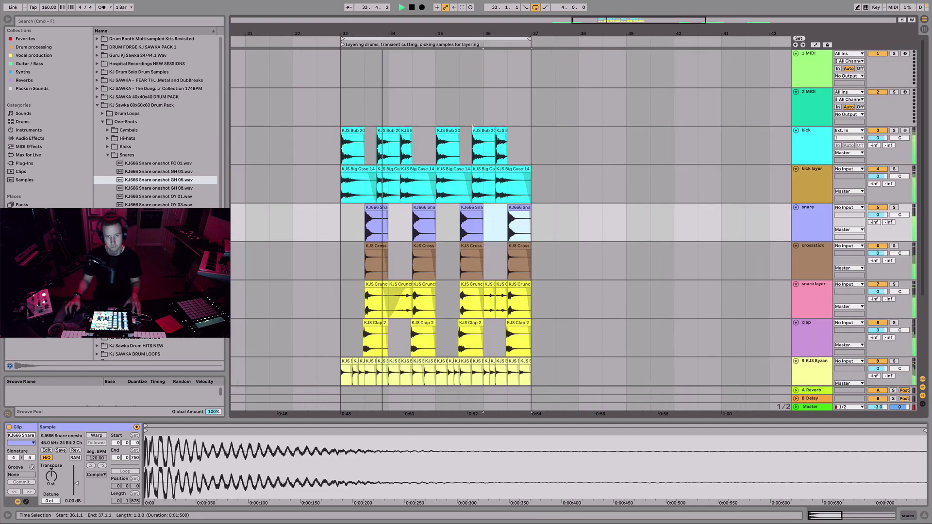
key("space")
scroll(531, 296, "left", 1)
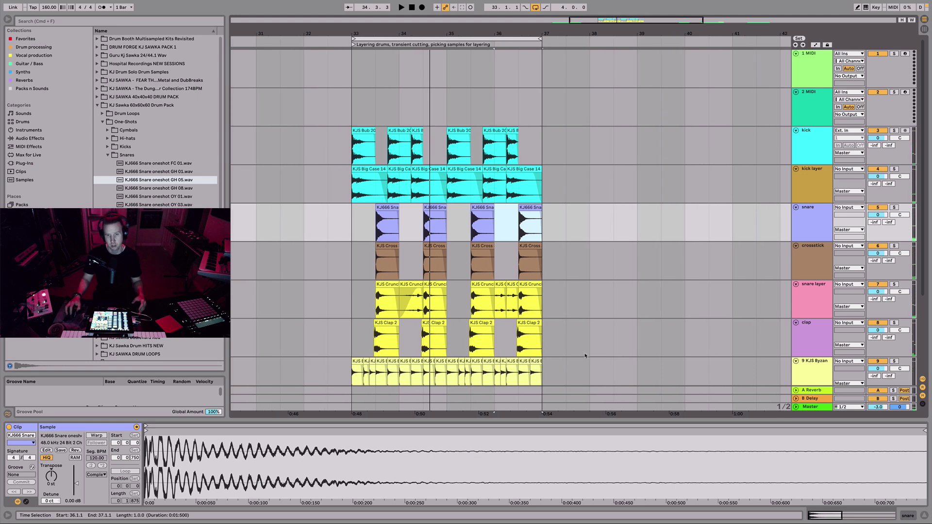
scroll(586, 360, "down", 3)
- Place the Perc 2 Bar 7 160 bpm loop at 33.1.1 on a track named perc and turn on Warp for it
left_click(699, 335)
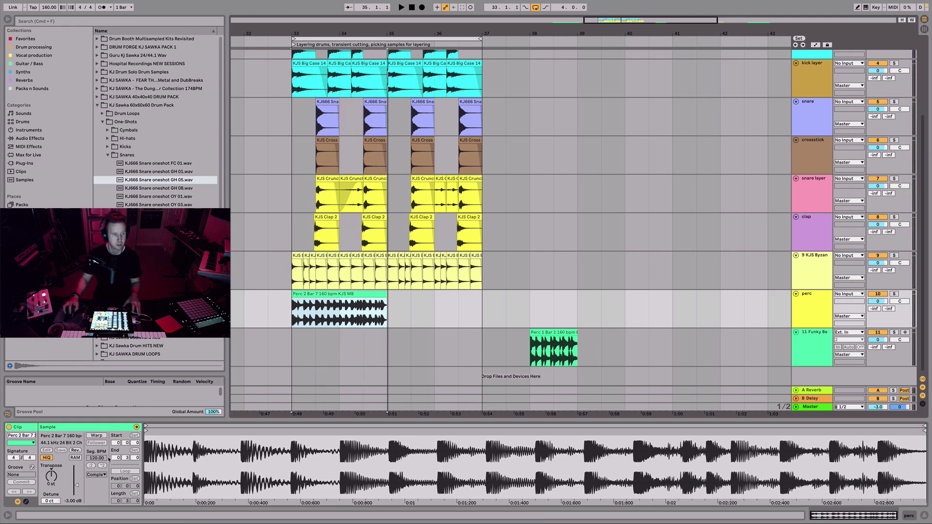
left_click(97, 435)
left_click(96, 475)
left_click(107, 492)
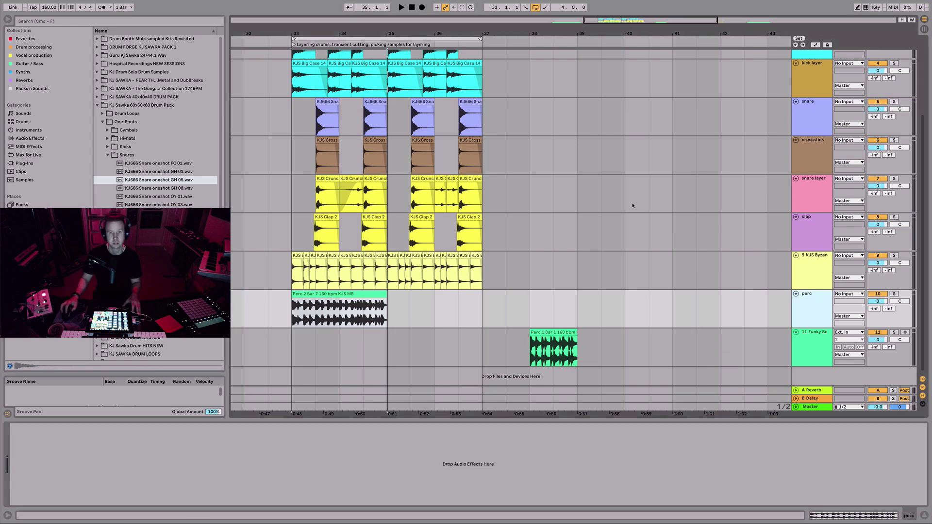
- Add an Auto Pan to the perc track with 100% amount, 0° phase, a sawtooth shape and a tempo-synced rate, and audition it
left_click(30, 138)
left_click_drag(120, 156, 84, 466)
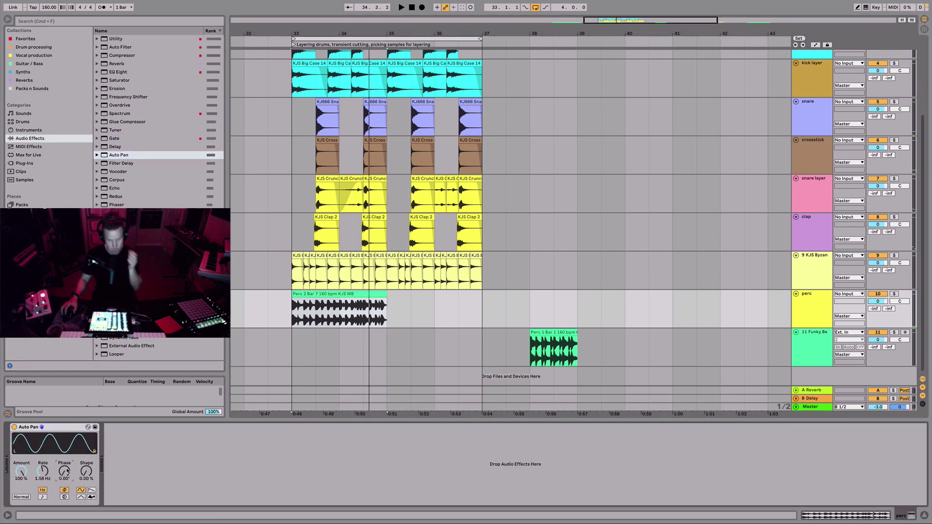
key("space")
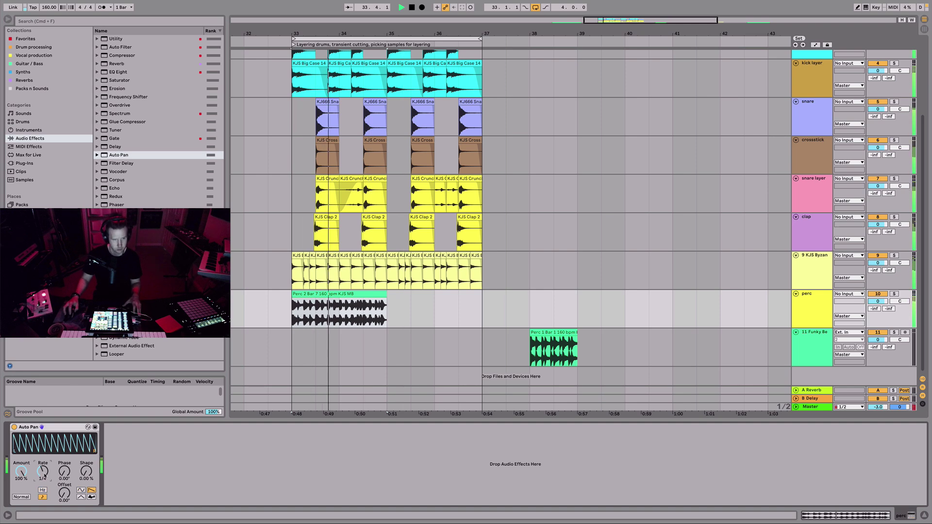
key("space")
- Audition the perc loop with its warp mode set to Texture and delete the clip from the perc track
key("shift+Tab")
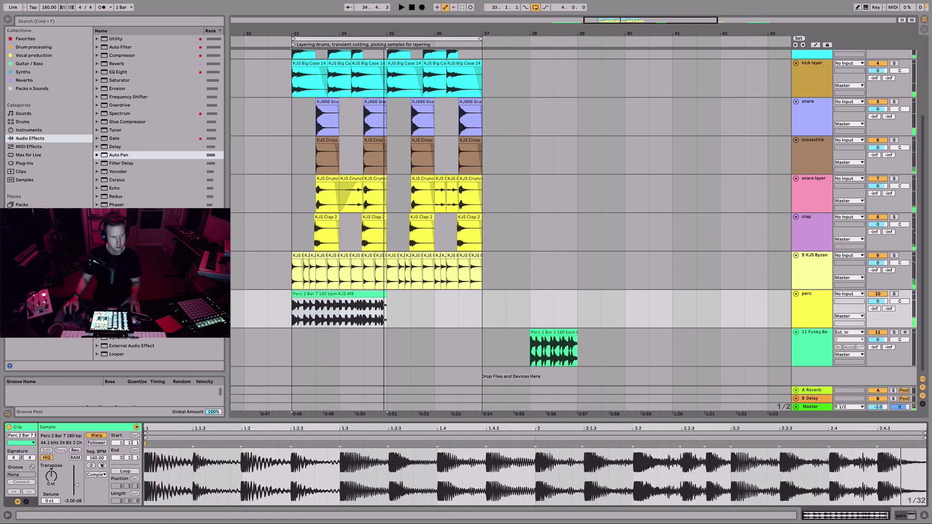
key("space")
left_click(343, 297)
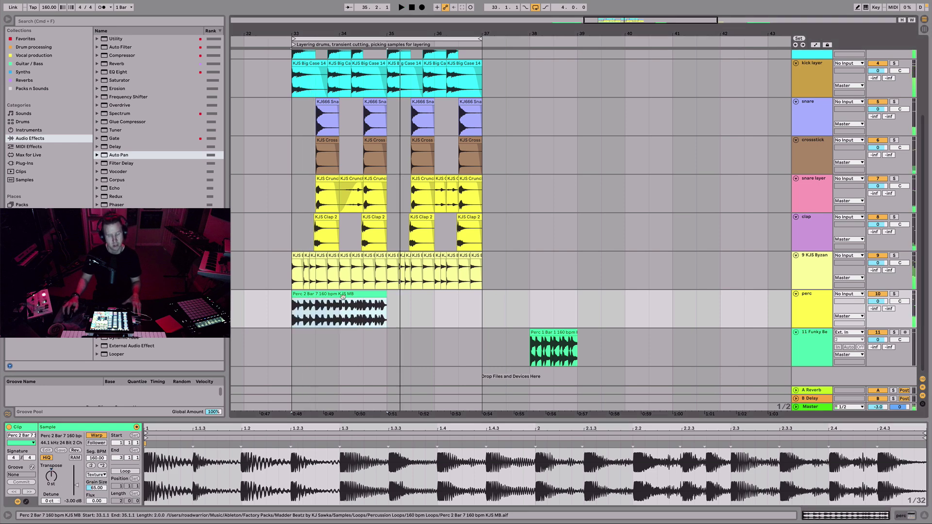
key("Delete")
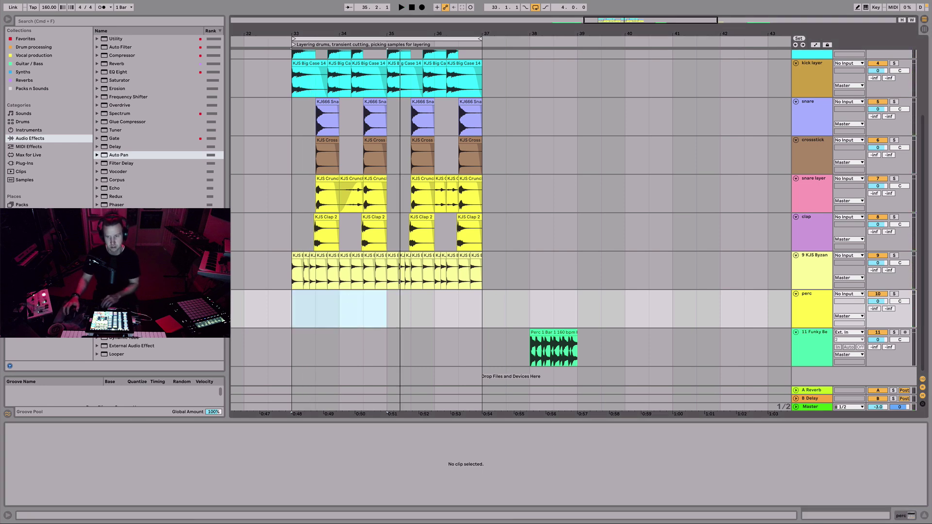
- Browse to the Perc Additions folder of the KJ Sawka 60x60x60 Drum Pack and preview KJ666 Perc 3.wav
left_click(30, 238)
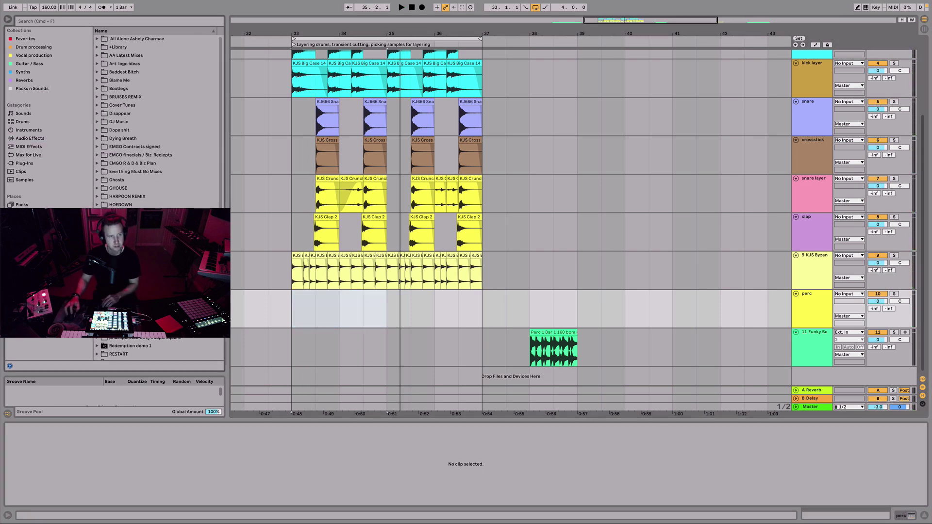
left_click(29, 246)
left_click(134, 195)
key("Left")
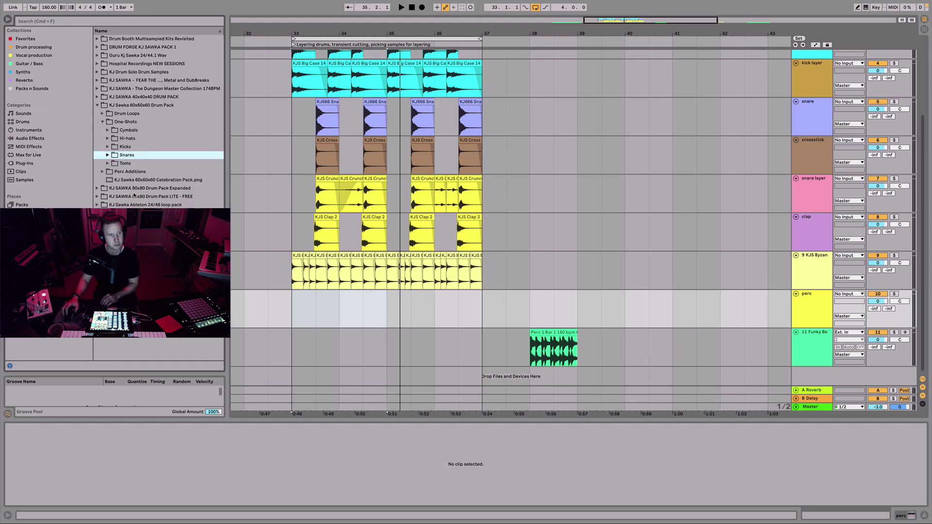
left_click(145, 156)
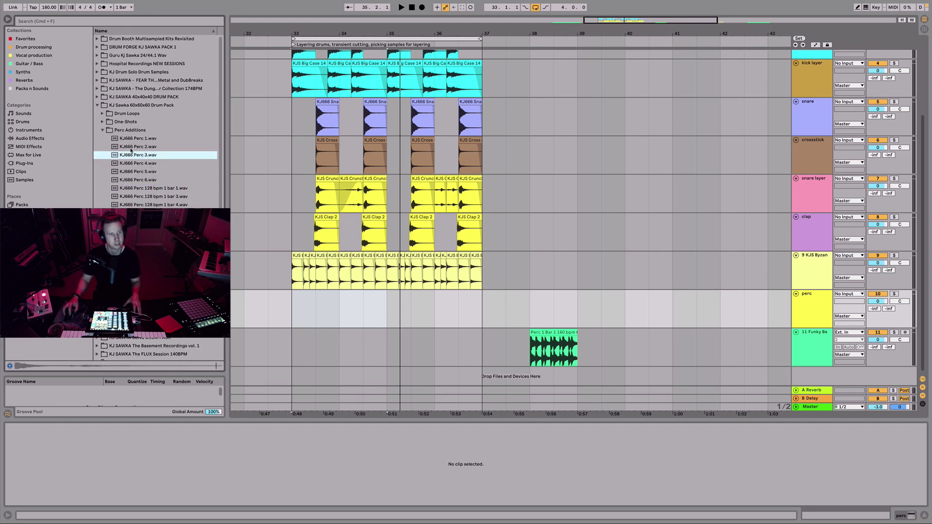
- Place KJ666 Perc 3.wav hits on the perc track in bar 33 and at 34.1.1, then audition them from 33.1.1
left_click_drag(115, 156, 306, 303)
key("space")
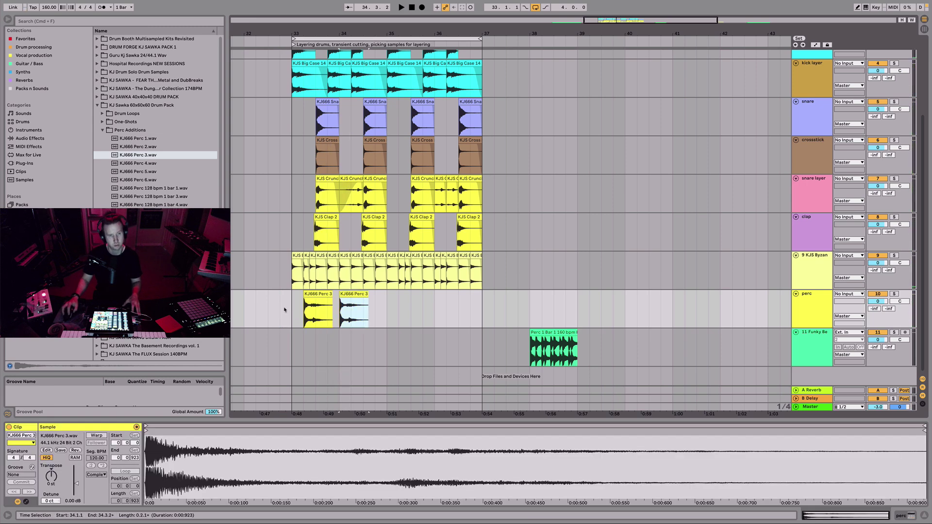
left_click(291, 311)
key("space")
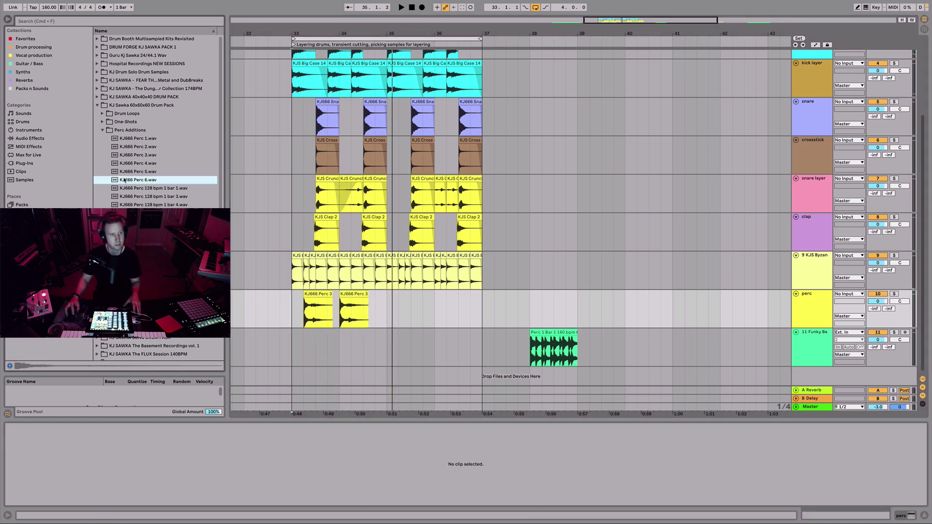
- Place KJ666 Perc 6.wav at 35.2.1 and KJ666 Perc 4 at 36.1.1 on the perc track, trimming the latter to end at 36.3.1
left_click_drag(399, 313, 399, 313)
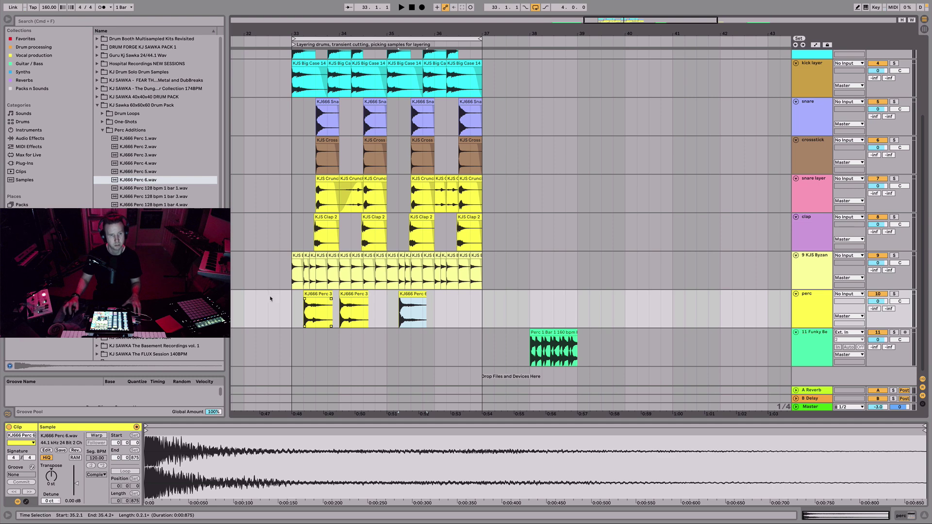
left_click(291, 306)
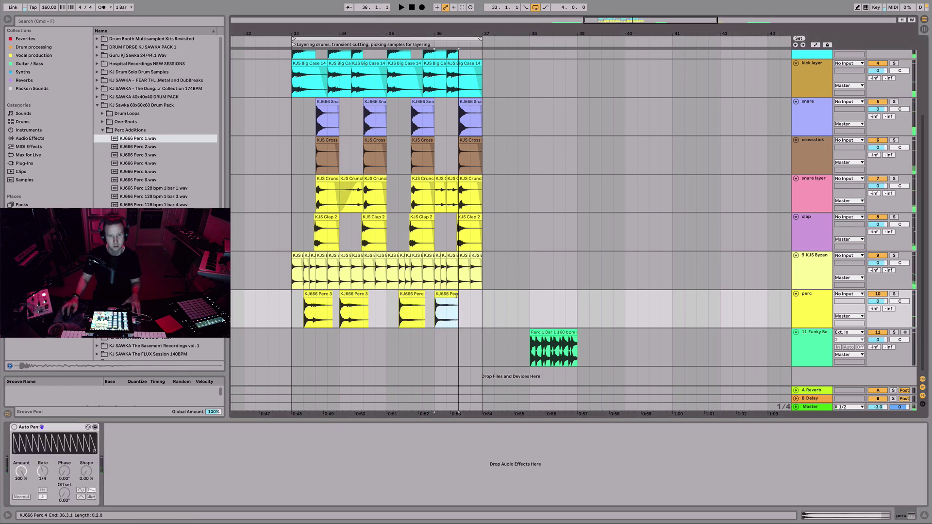
left_click_drag(461, 303, 459, 303)
- Fill the gap from 35.3.3 to 36.1.1 on the perc track with a reversed KJ666 Perc 4 clip and audition it
left_click(404, 311)
key("space")
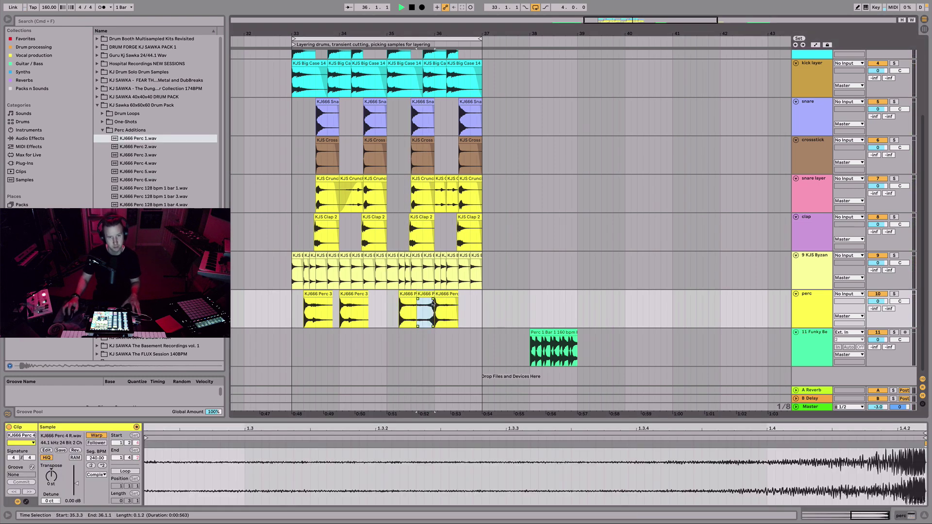
key("space")
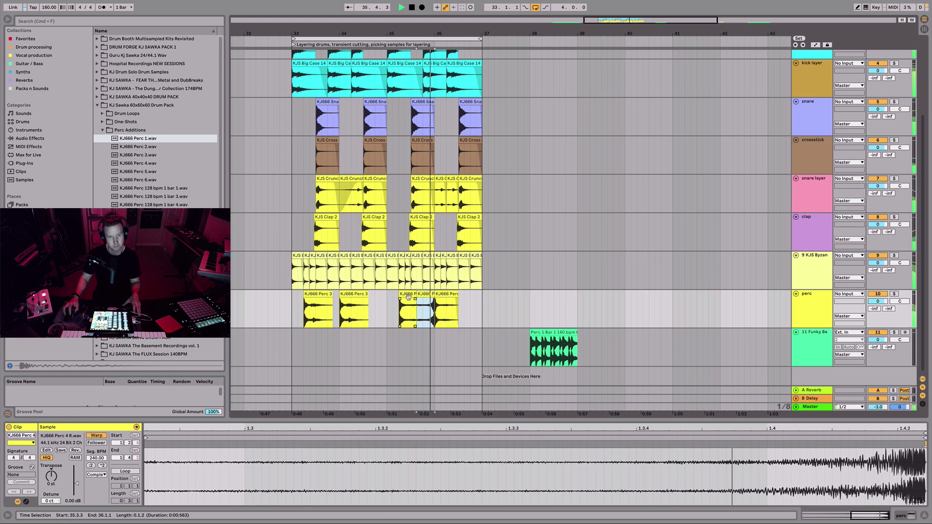
left_click(410, 294)
key("space")
key("space")
key("r")
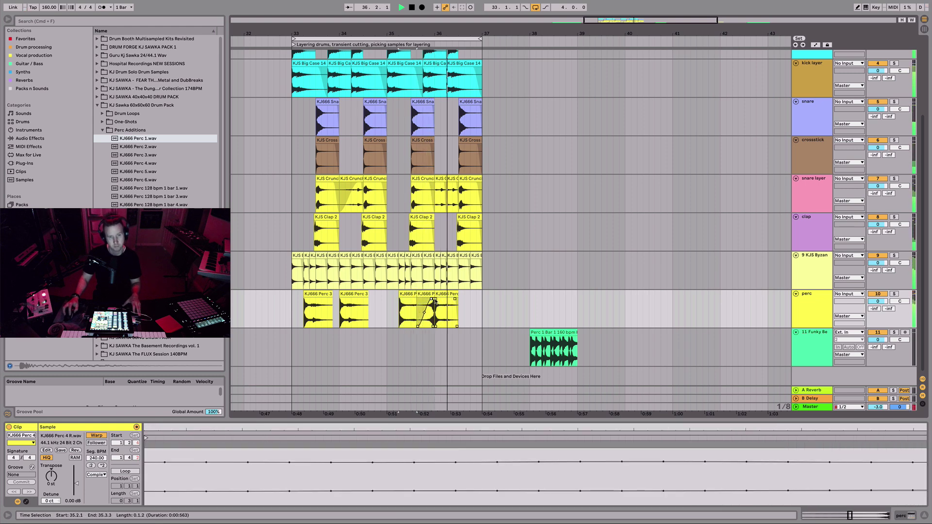
- Shape a long fade-in on the reversed KJ666 Perc 4 clip leading up to 36.1.1 and audition it
key("space")
left_click(428, 294)
key("z")
left_click_drag(780, 188, 734, 188)
key("space")
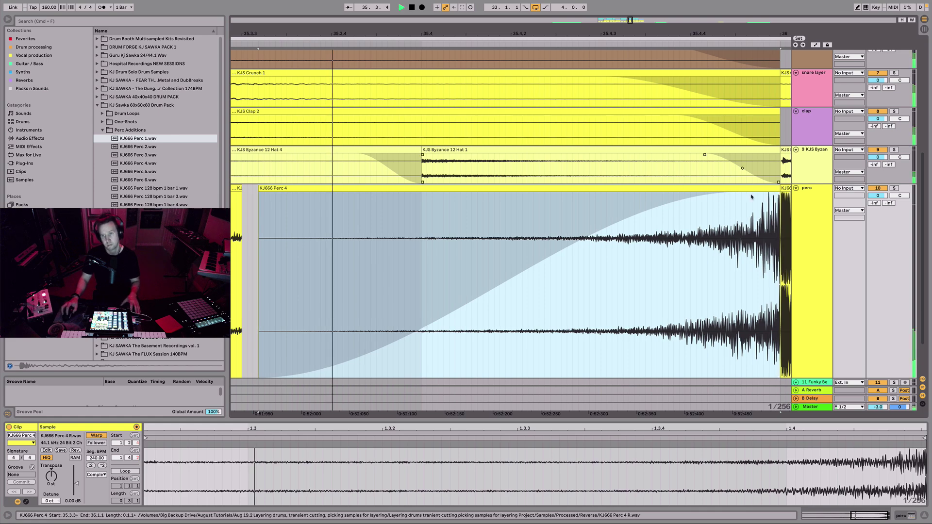
key("x")
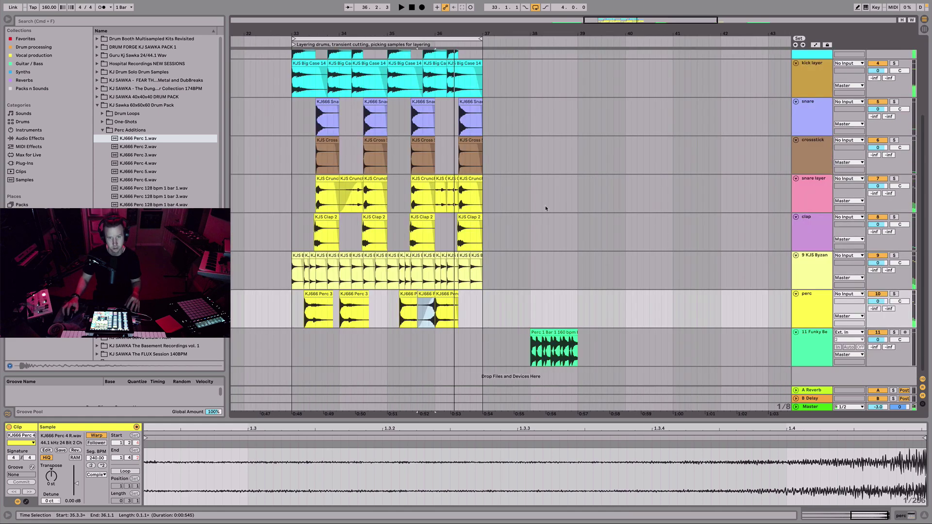
- Move the Perc 1 Bar 1 160 bpm loop to 36.1.1, delete the hat clips from 36.3.1 onward, and audition the ending
left_click_drag(568, 334, 472, 334)
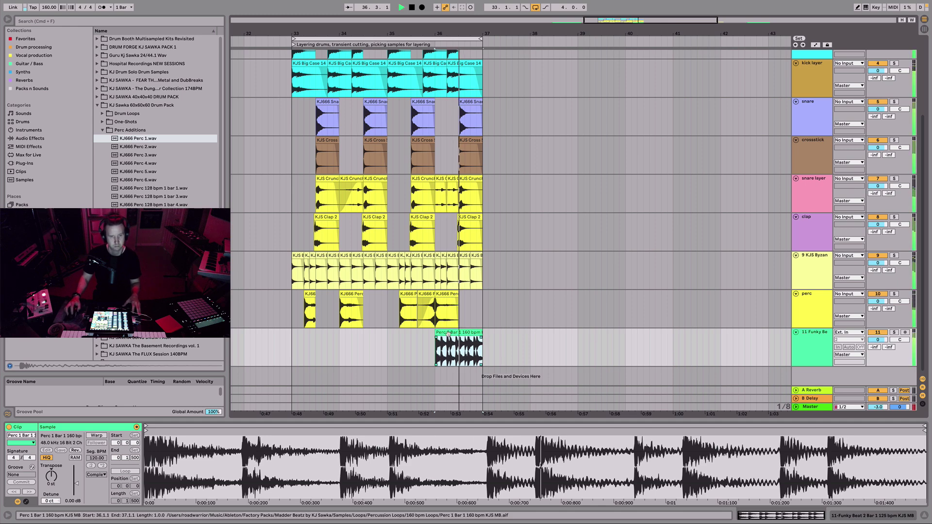
left_click(472, 256)
key("Delete")
left_click(464, 256)
key("Delete")
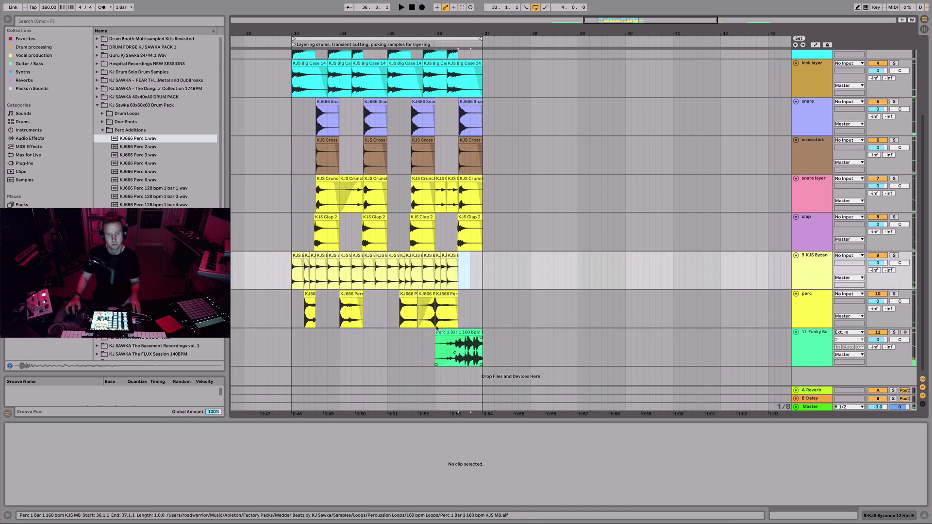
left_click(444, 333)
key("space")
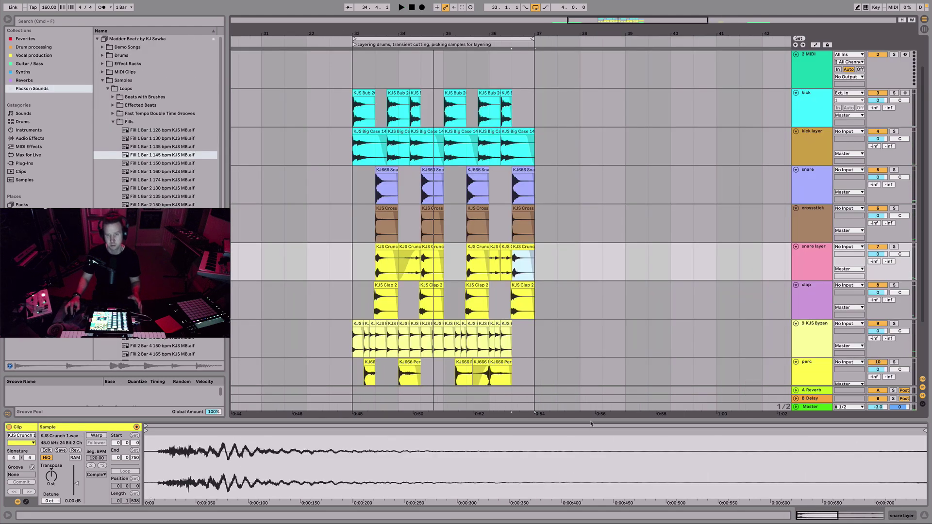
- Collapse the clip detail area to enlarge the arrangement and audition the beat from 33.1.1 with the closing fill
left_click_drag(591, 424, 592, 483)
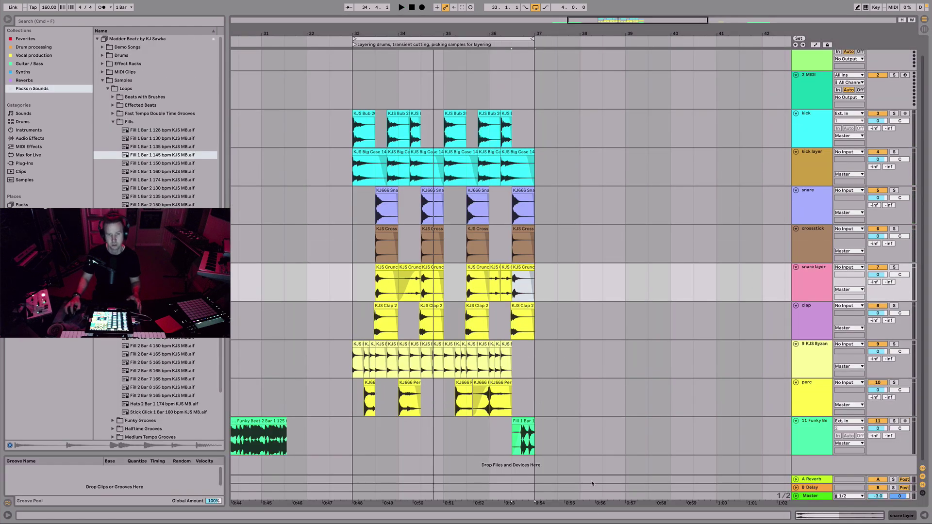
key("space")
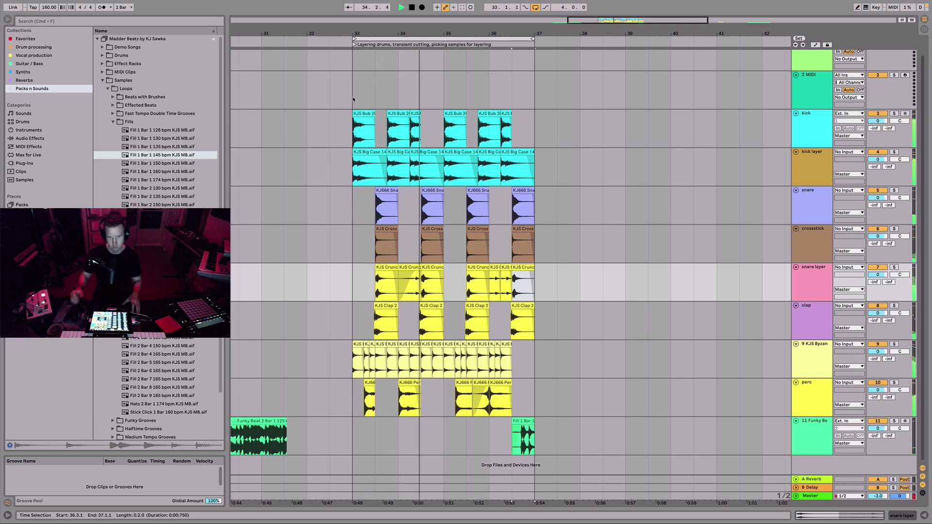
key("space")
left_click(354, 101)
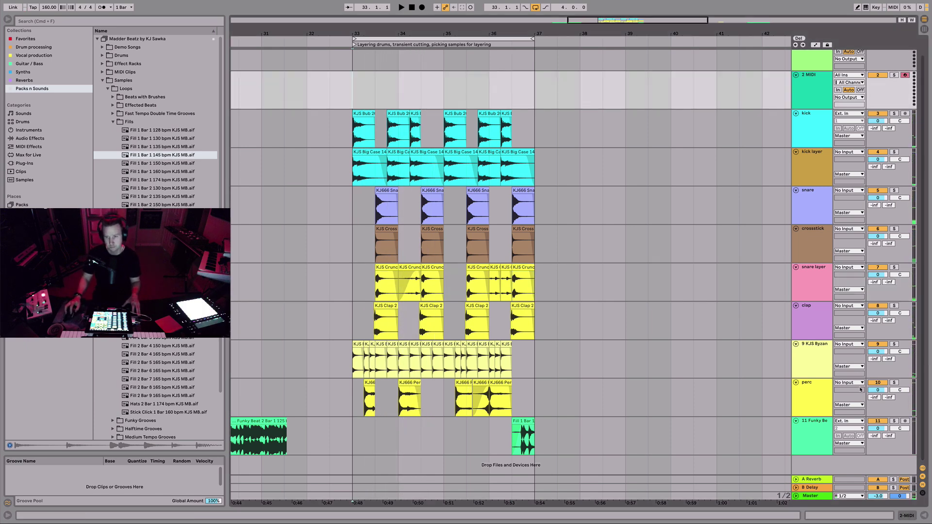
- Show the kick and kick layer device chains, solo both tracks and audition them together
double_click(816, 122)
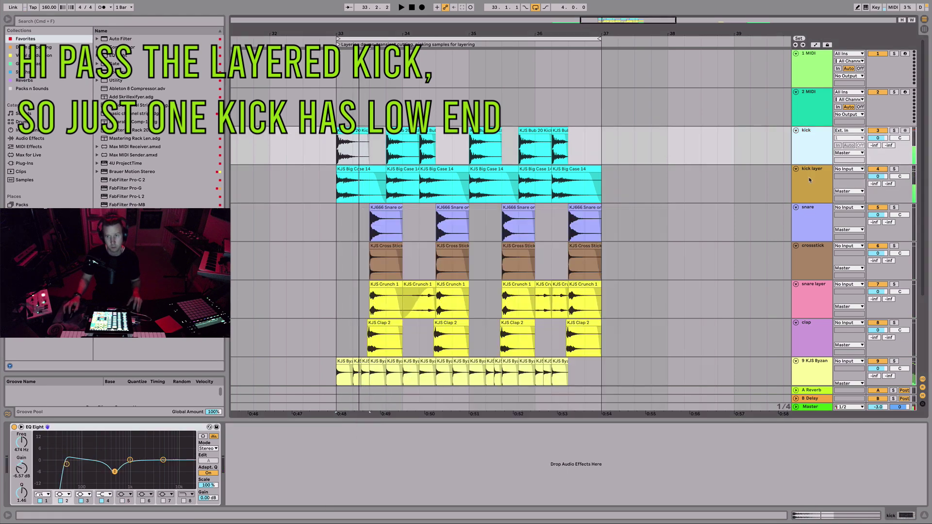
left_click(810, 183)
left_click(895, 169)
left_click(895, 130, "super")
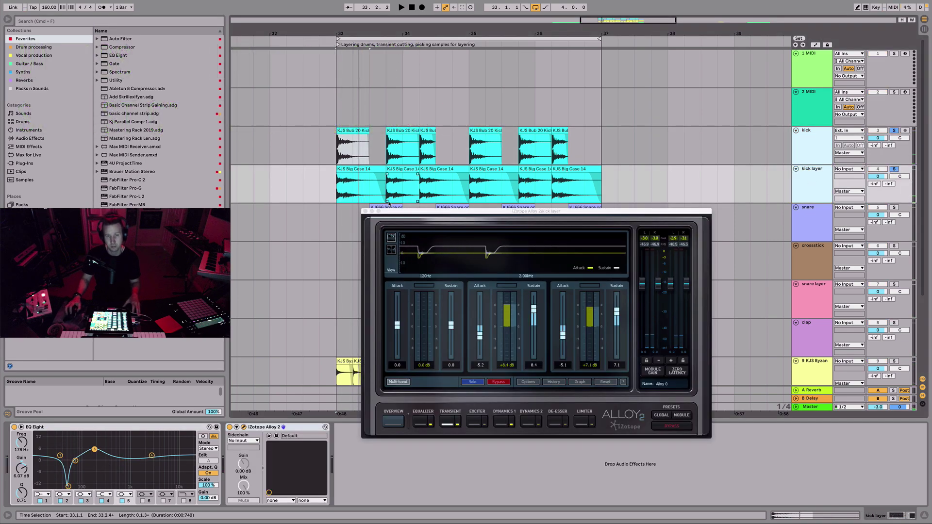
key("space")
key("space")
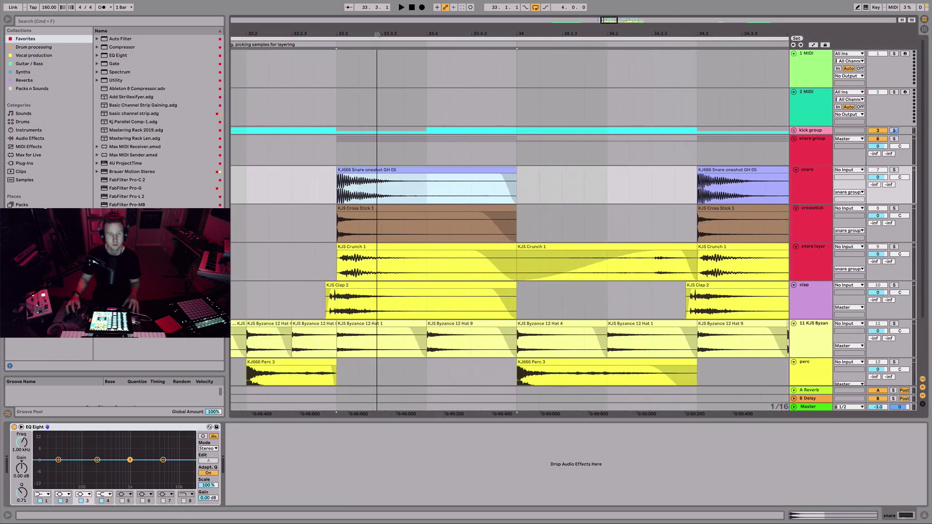
- Boost band 2 of the snare track's EQ Eight by 4.83 dB at 109 Hz while auditioning the soloed snare
left_click_drag(348, 34, 362, 50)
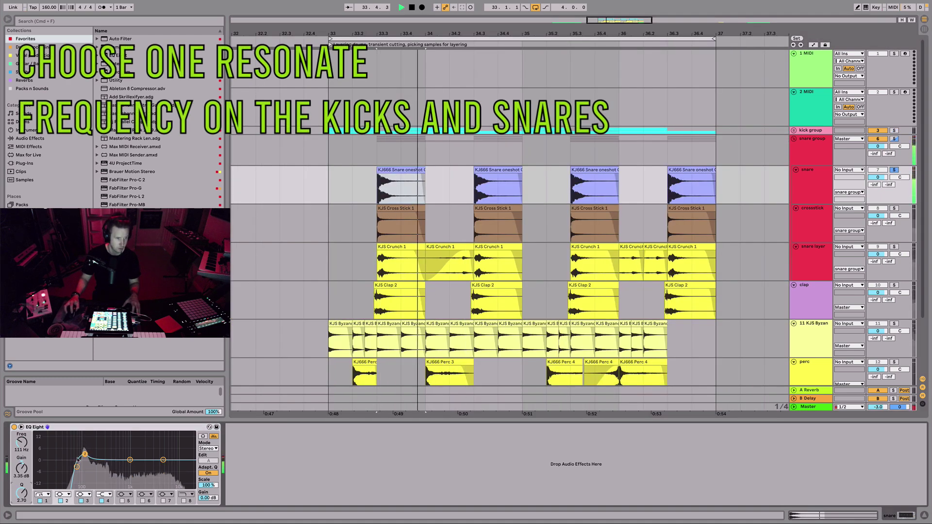
key("space")
key("space")
key("space")
key("space")
left_click_drag(85, 455, 106, 449)
key("space")
key("space")
key("space")
key("space")
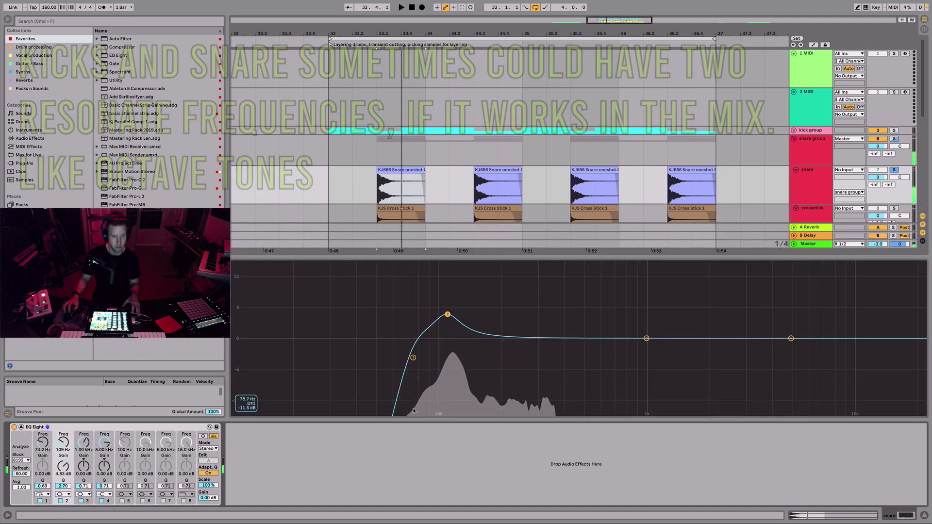
- Shift the snare EQ Eight's band 2 boost slightly higher in frequency and gain, and audition the snare
left_click_drag(448, 314, 453, 313)
key("space")
key("space")
key("space")
key("space")
key("space")
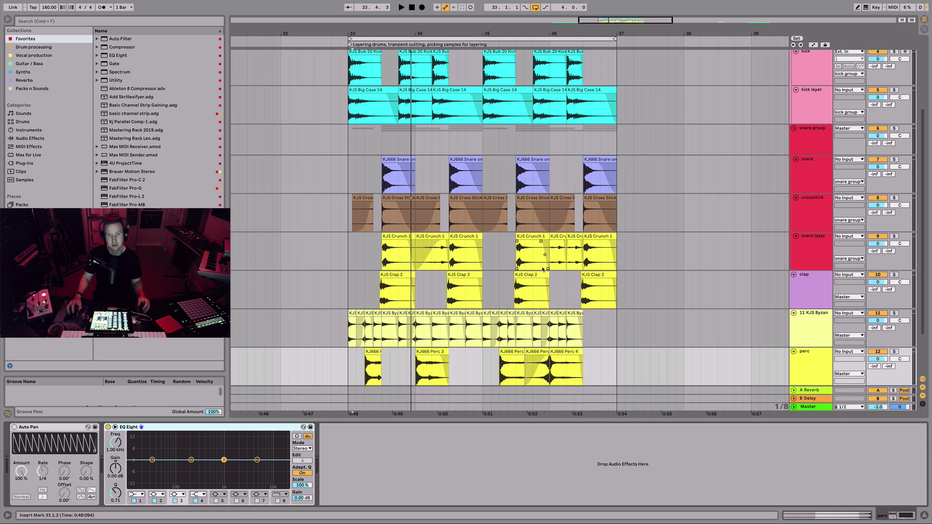
- Examine the starting transients of the first kick and kick layer clips at 33.1.1 up close
mouse_move(524, 268)
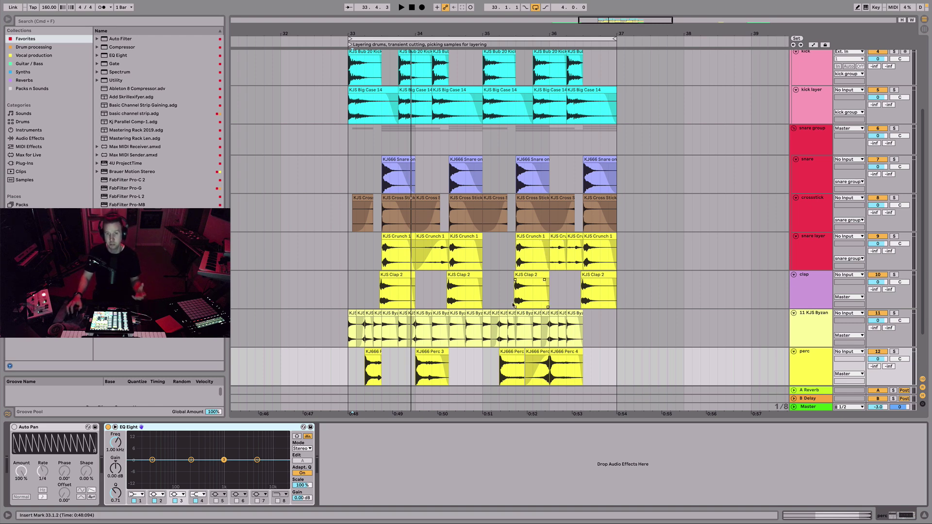
scroll(515, 287, "up", 3)
left_click(394, 246)
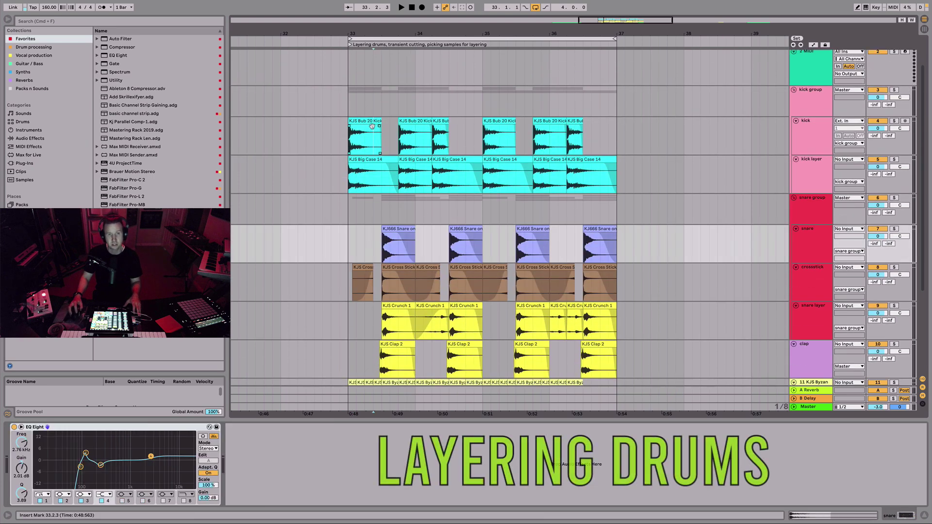
left_click(373, 133)
left_click(369, 120)
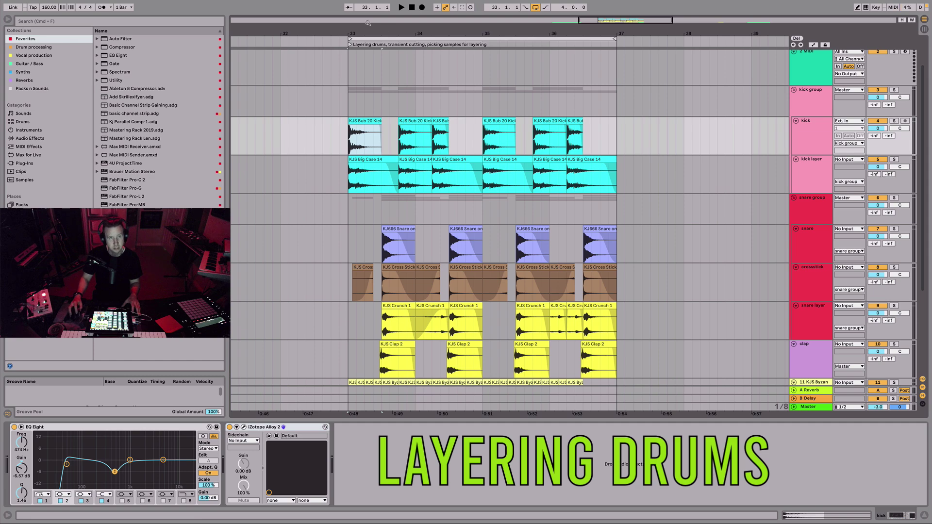
left_click_drag(450, 22, 480, 146)
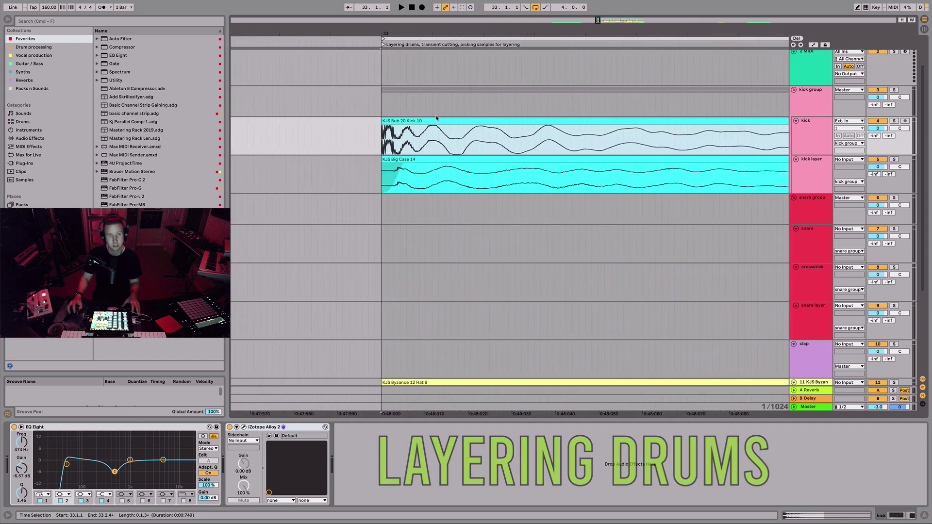